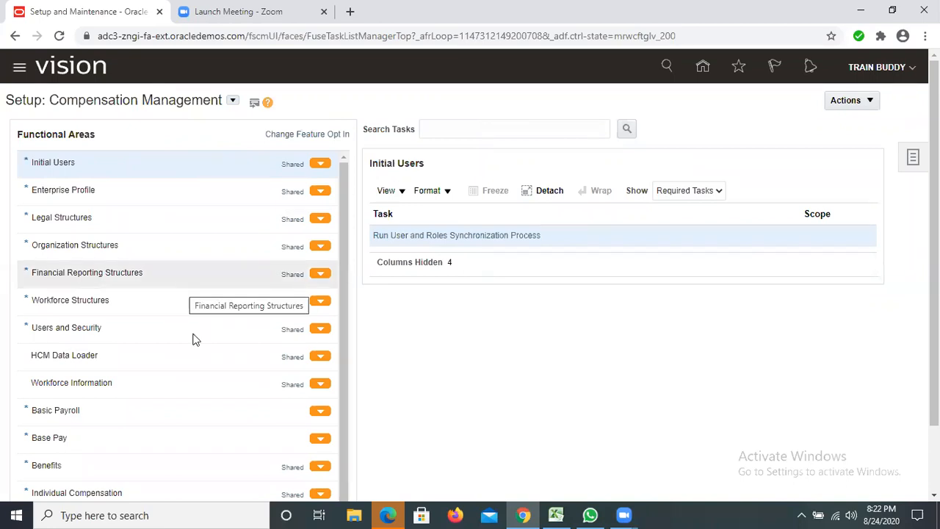
Switch the setup offering from Compensation Management to Financials
{"action": "left_click", "coordinate": [231, 103]}
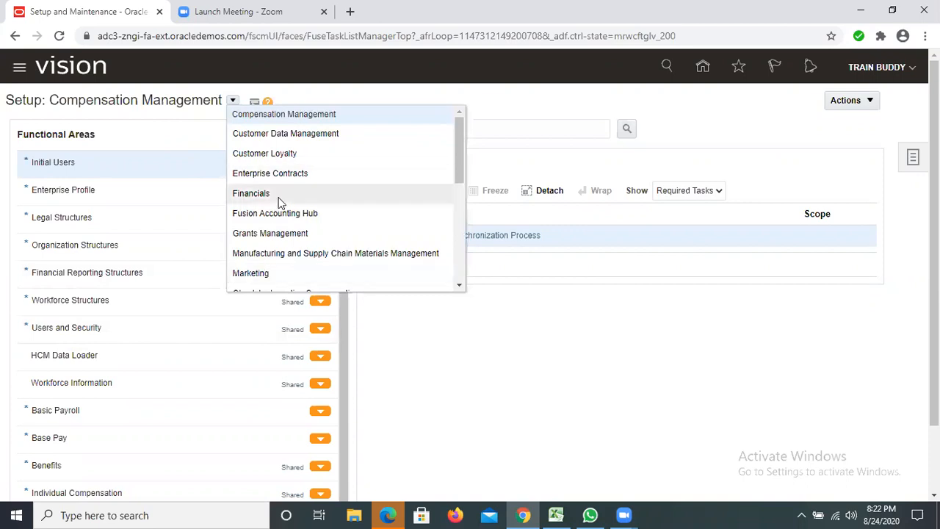
{"action": "scroll", "coordinate": [458, 200], "scroll_direction": "down", "scroll_amount": 2}
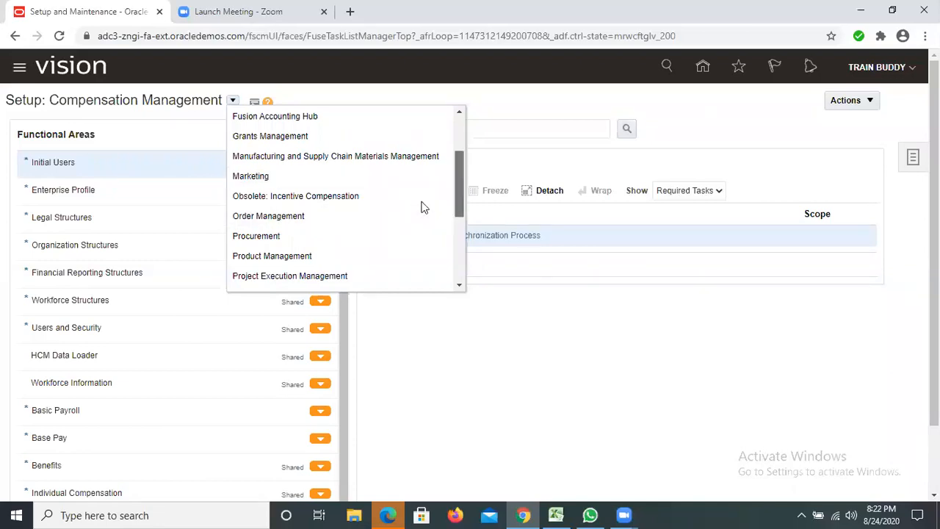
{"action": "scroll", "coordinate": [460, 205], "scroll_direction": "down", "scroll_amount": 1}
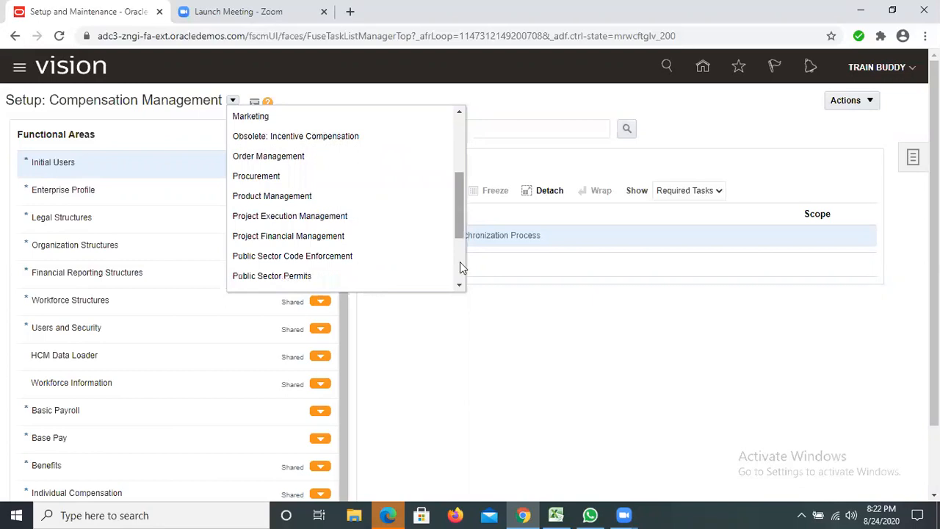
{"action": "scroll", "coordinate": [460, 262], "scroll_direction": "down", "scroll_amount": 2}
{"action": "scroll", "coordinate": [458, 144], "scroll_direction": "up", "scroll_amount": 5}
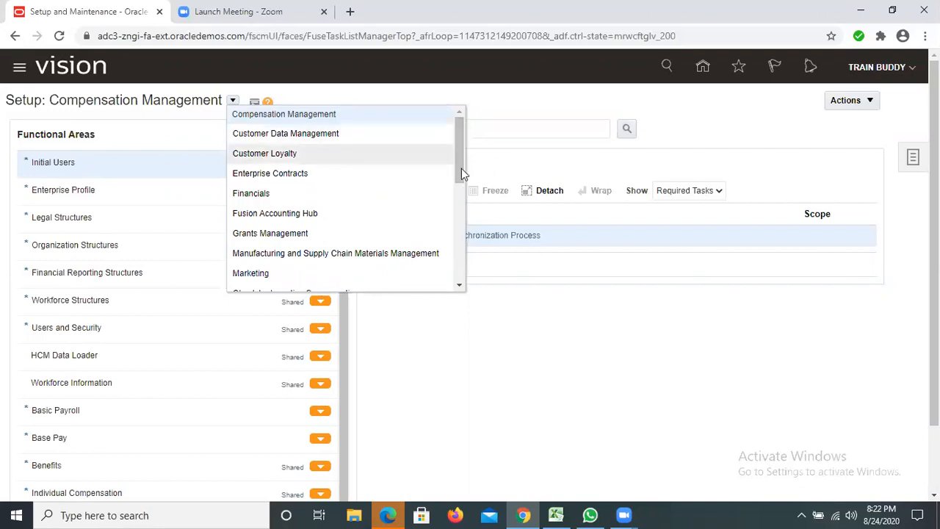
{"action": "scroll", "coordinate": [278, 158], "scroll_direction": "down", "scroll_amount": 2}
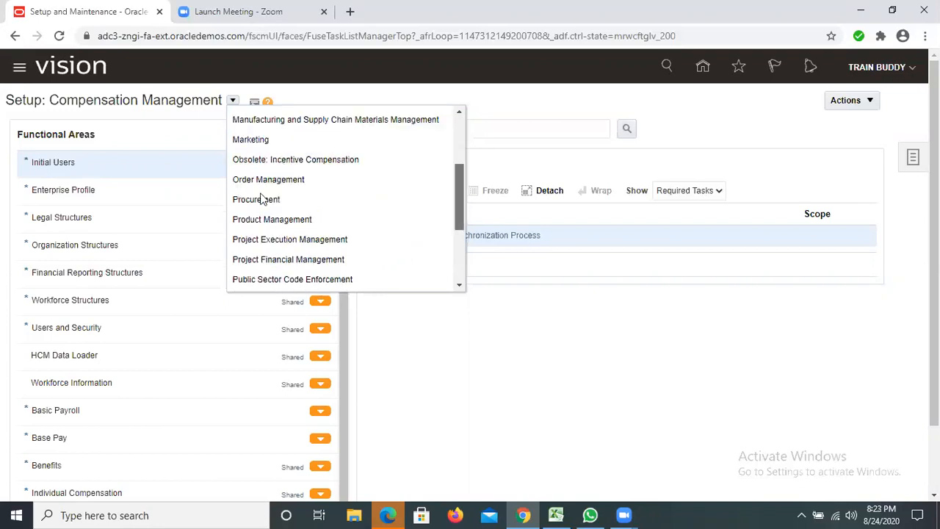
{"action": "scroll", "coordinate": [262, 200], "scroll_direction": "up", "scroll_amount": 2}
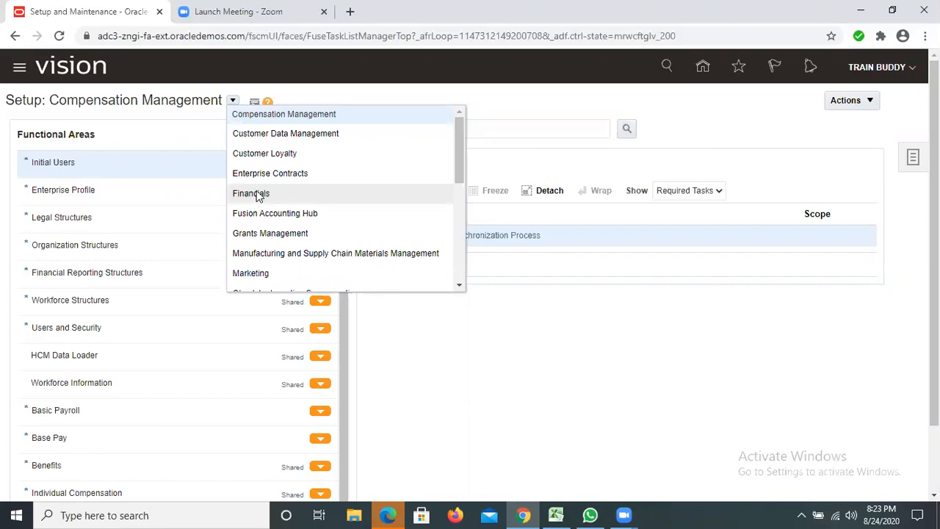
{"action": "left_click", "coordinate": [256, 193]}
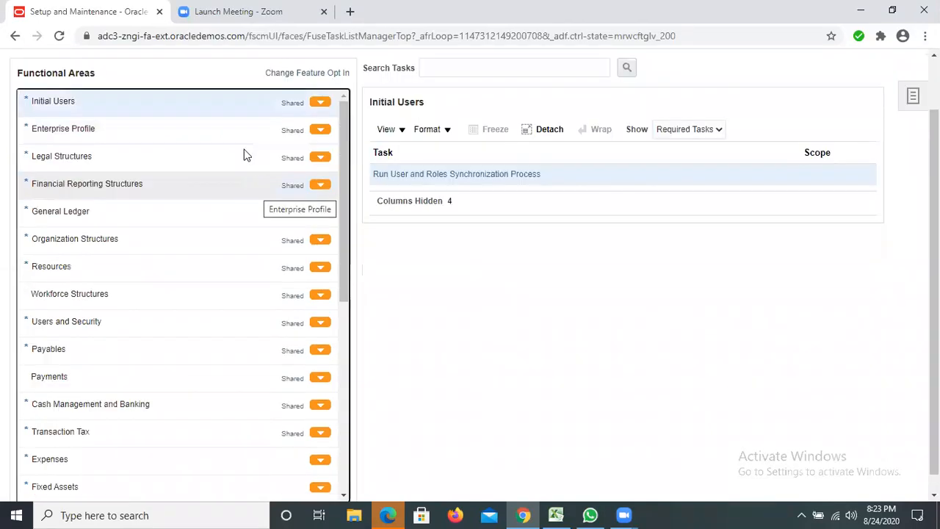
Review the functional areas listed for the Financials offering, from Initial Users through Application Extensions
{"action": "scroll", "coordinate": [244, 150], "scroll_direction": "up", "scroll_amount": 1}
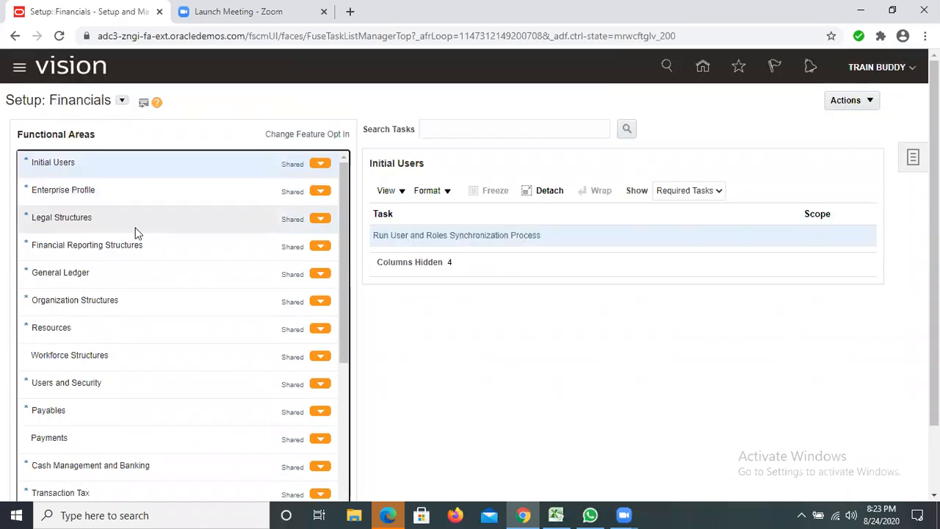
{"action": "scroll", "coordinate": [136, 233], "scroll_direction": "down", "scroll_amount": 5}
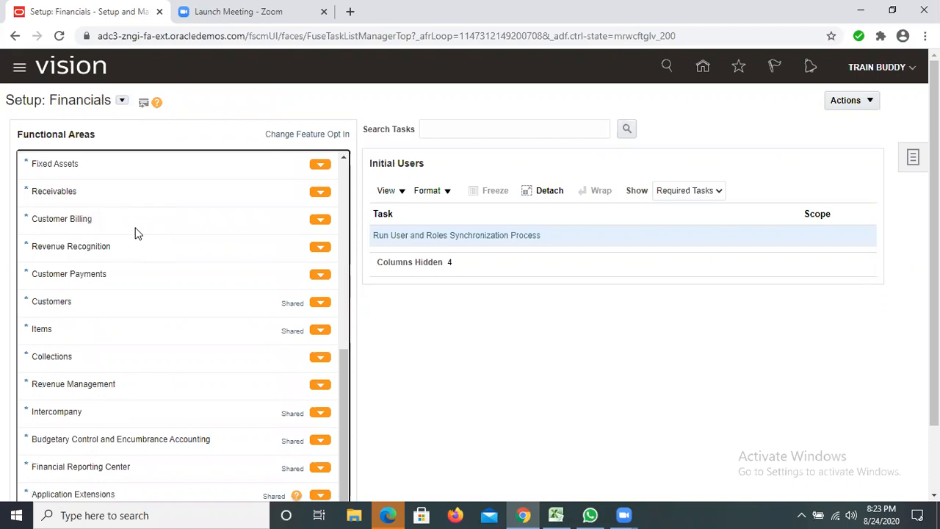
{"action": "scroll", "coordinate": [119, 187], "scroll_direction": "up", "scroll_amount": 5}
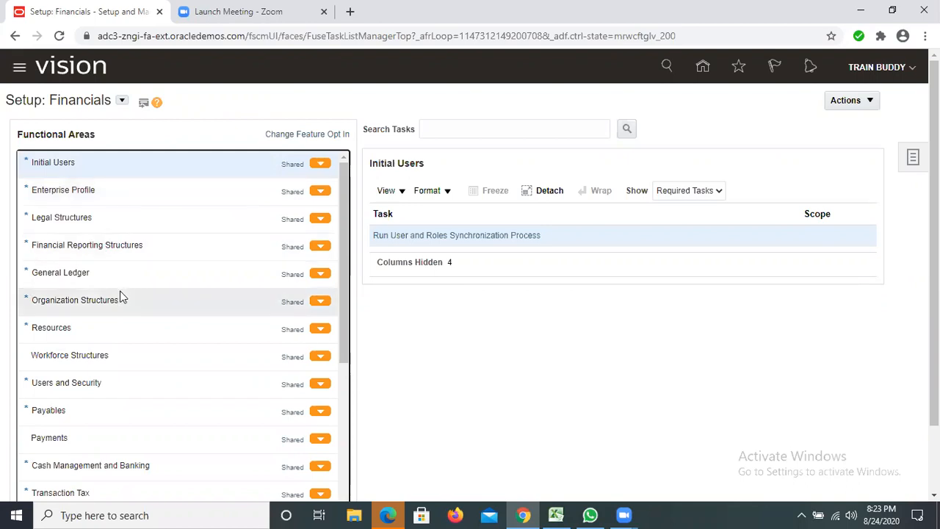
{"action": "scroll", "coordinate": [123, 297], "scroll_direction": "down", "scroll_amount": 1}
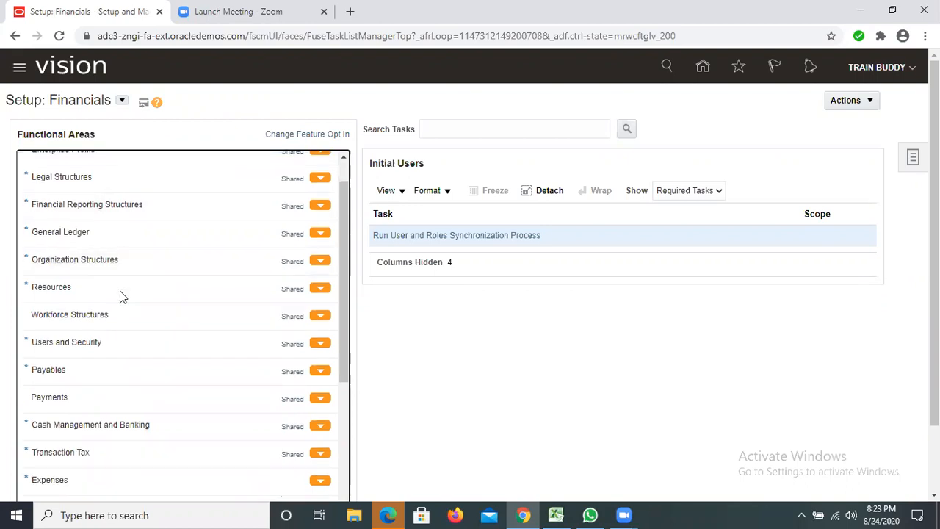
{"action": "scroll", "coordinate": [123, 297], "scroll_direction": "up", "scroll_amount": 1}
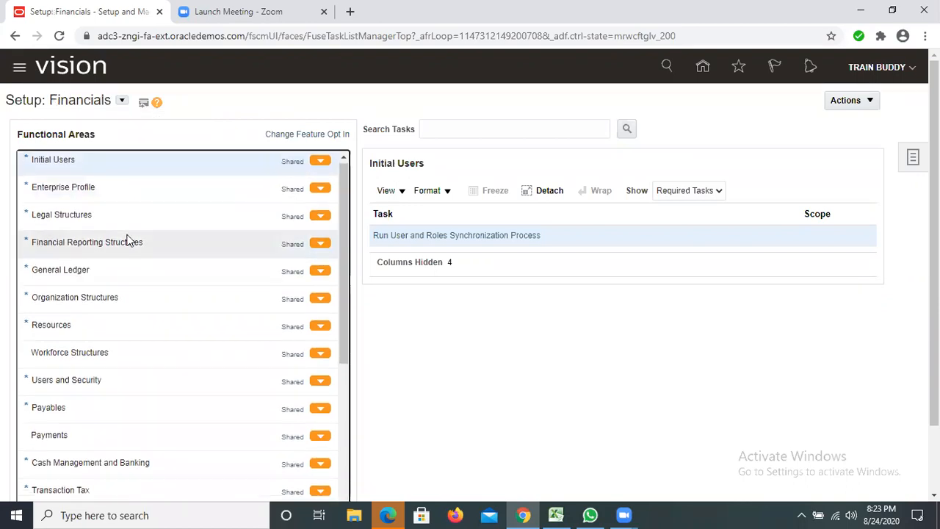
{"action": "scroll", "coordinate": [128, 242], "scroll_direction": "down", "scroll_amount": 5}
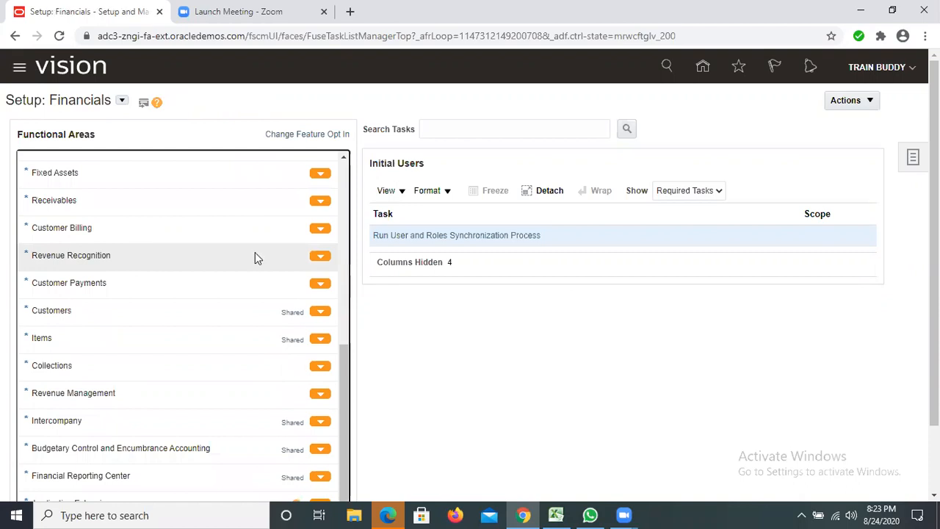
{"action": "scroll", "coordinate": [255, 252], "scroll_direction": "up", "scroll_amount": 5}
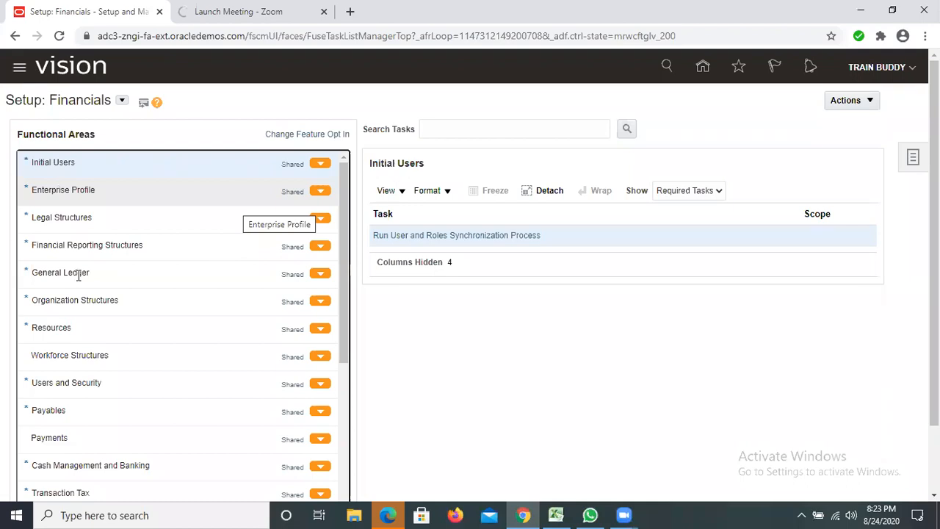
Open the General Ledger functional area and review its required tasks
{"action": "left_click", "coordinate": [77, 274]}
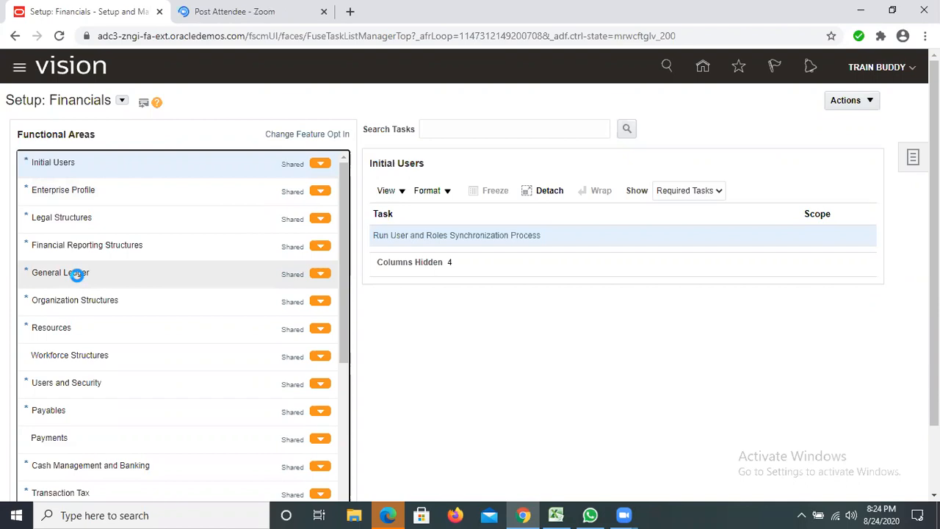
{"action": "double_click", "coordinate": [77, 274]}
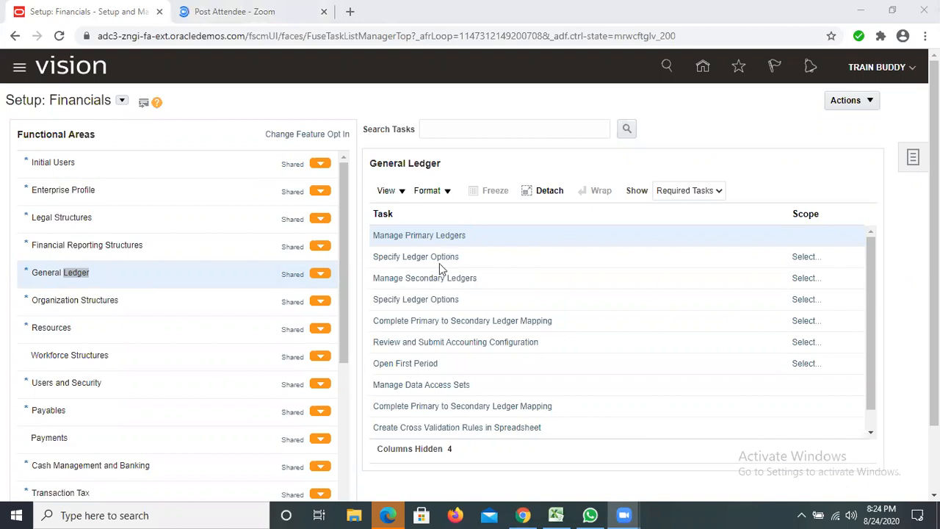
{"action": "scroll", "coordinate": [439, 264], "scroll_direction": "down", "scroll_amount": 1}
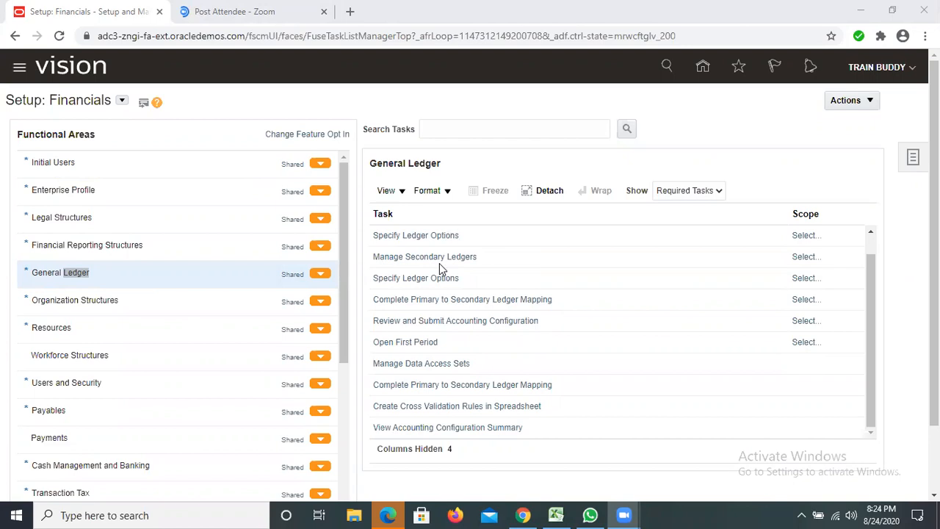
{"action": "scroll", "coordinate": [435, 331], "scroll_direction": "down", "scroll_amount": 1}
{"action": "scroll", "coordinate": [435, 331], "scroll_direction": "up", "scroll_amount": 2}
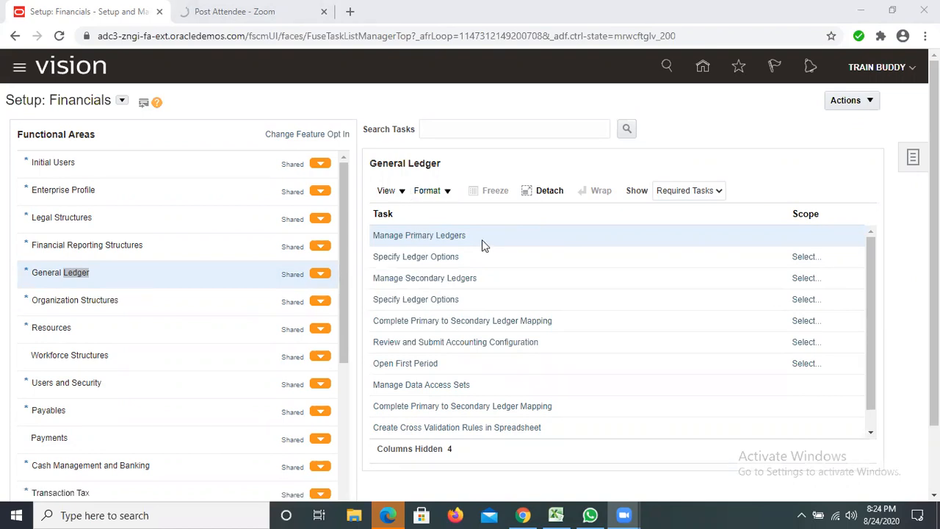
{"action": "scroll", "coordinate": [482, 239], "scroll_direction": "down", "scroll_amount": 2}
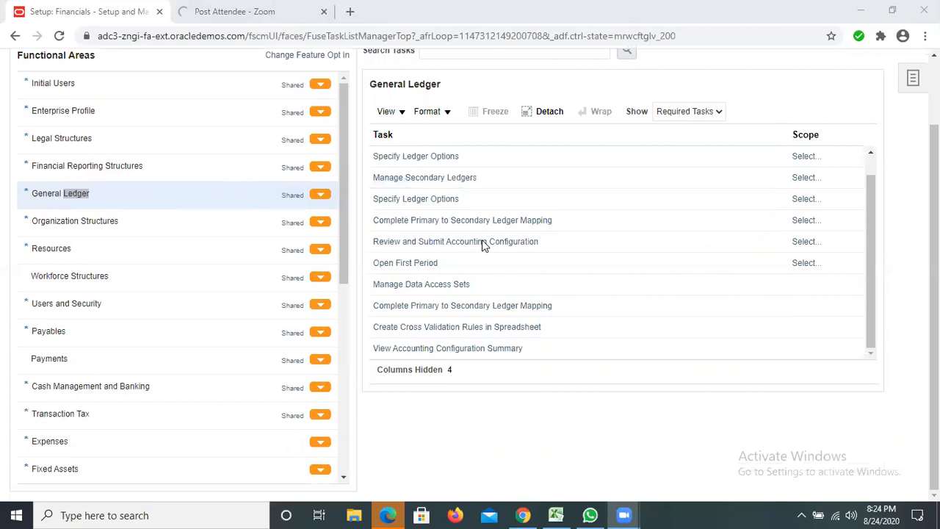
{"action": "scroll", "coordinate": [917, 162], "scroll_direction": "up", "scroll_amount": 2}
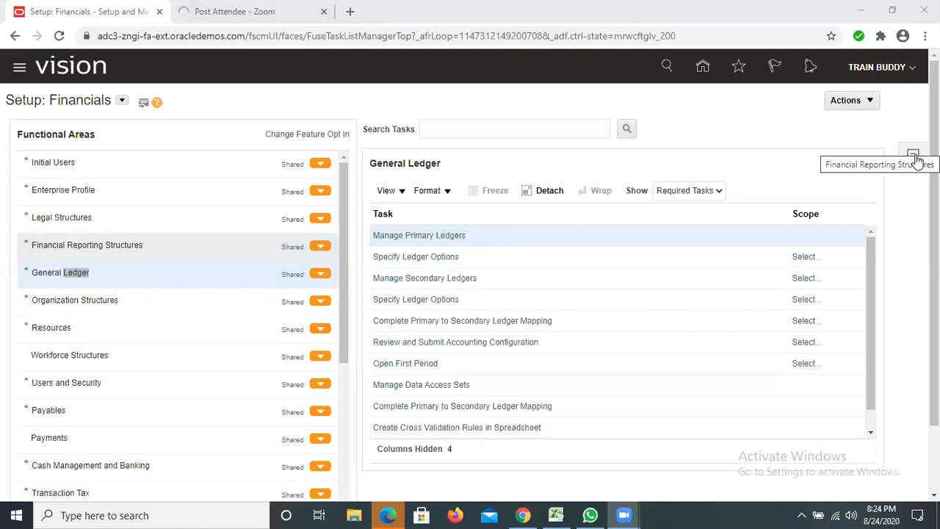
Open the Manage Implementation Projects page from the setup tasks
{"action": "left_click", "coordinate": [917, 162]}
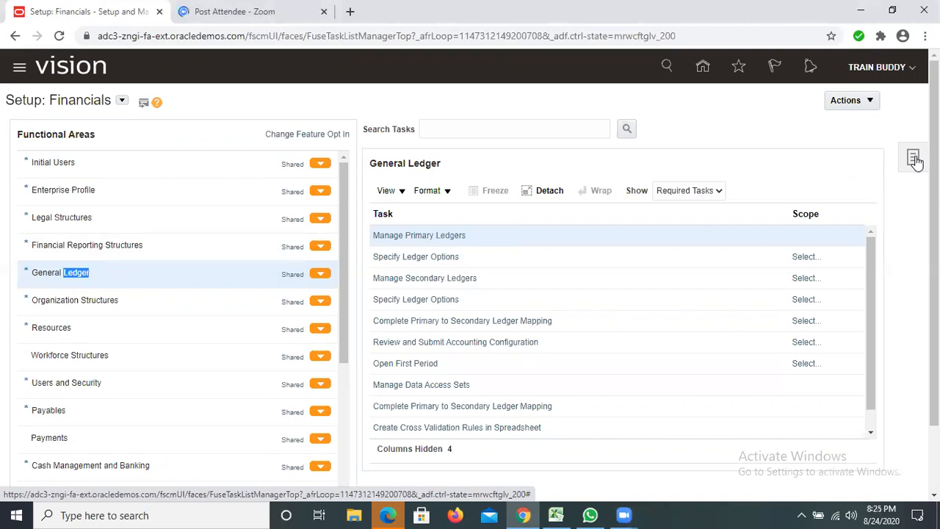
{"action": "left_click", "coordinate": [915, 159]}
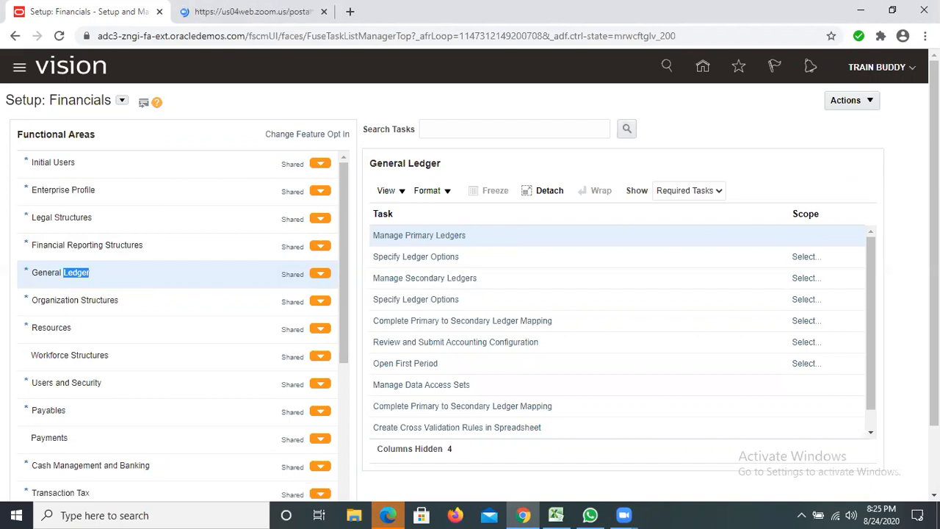
{"action": "left_click", "coordinate": [846, 101]}
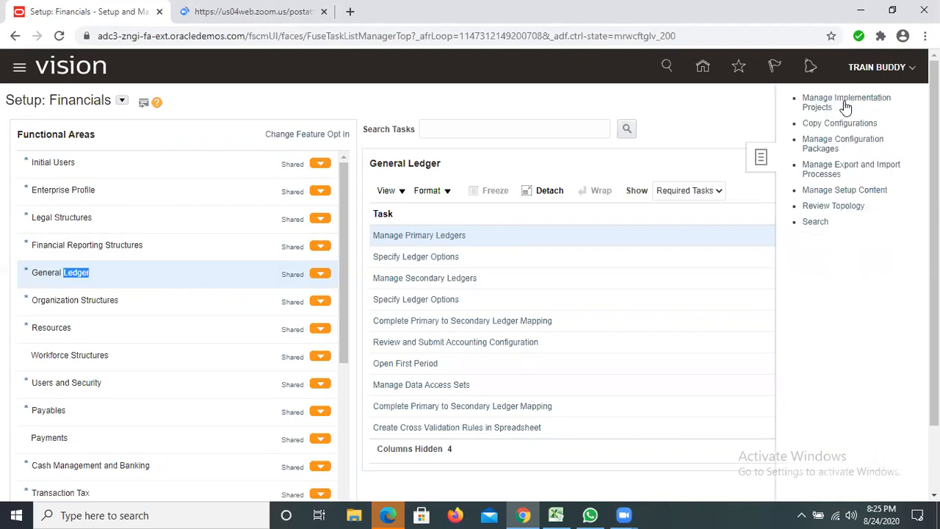
{"action": "left_click", "coordinate": [845, 101]}
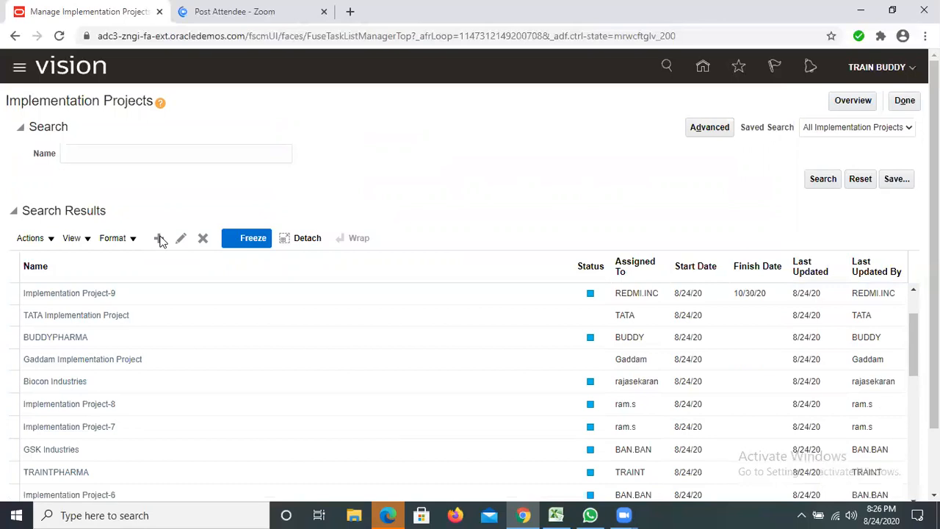
Look through the list of existing implementation projects, including their status, assignees and dates
{"action": "left_click", "coordinate": [160, 240]}
{"action": "scroll", "coordinate": [160, 236], "scroll_direction": "down", "scroll_amount": 1}
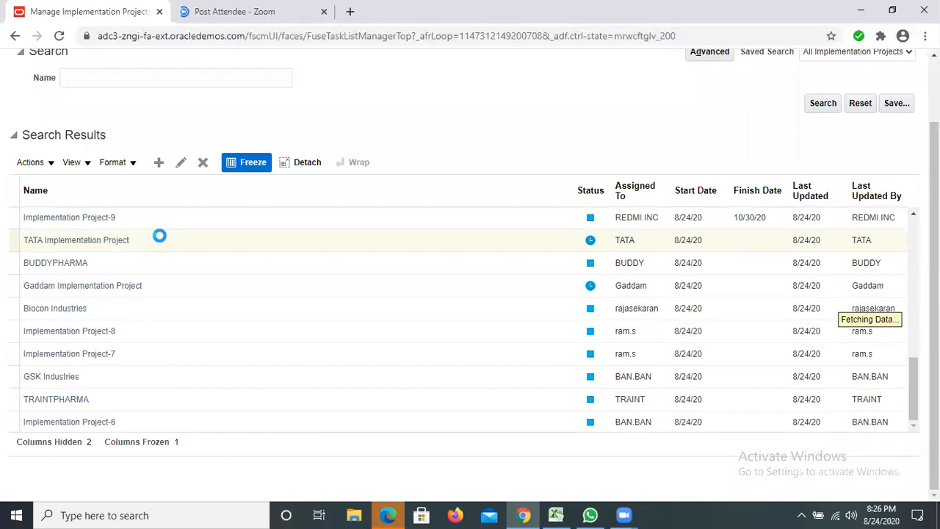
{"action": "left_click", "coordinate": [159, 236]}
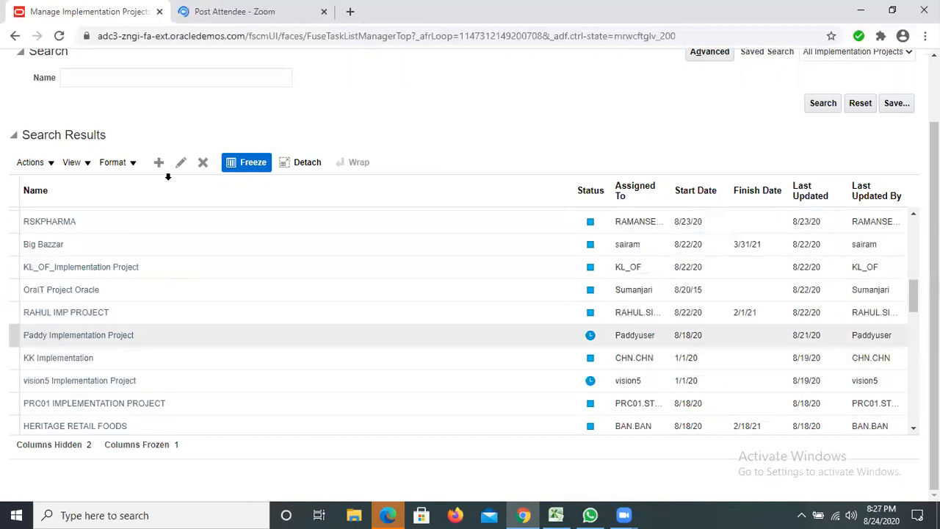
{"action": "scroll", "coordinate": [168, 177], "scroll_direction": "up", "scroll_amount": 2}
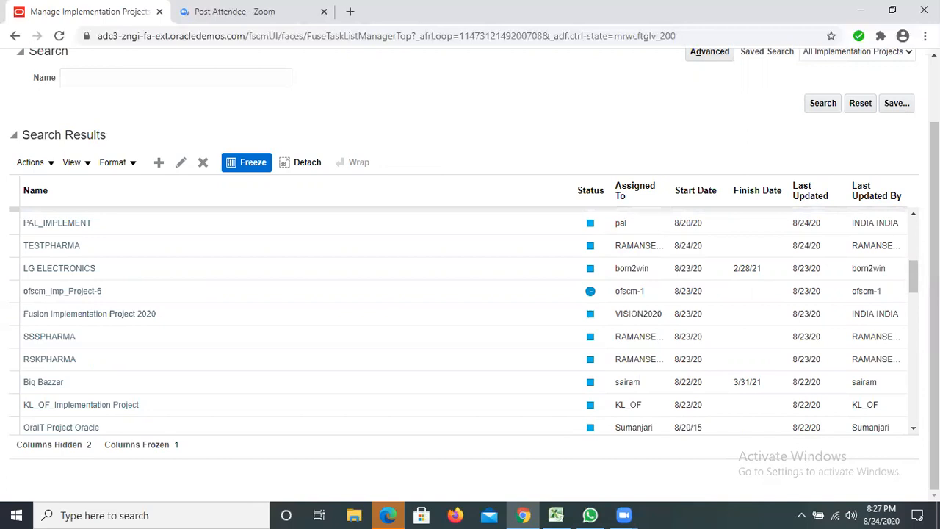
{"action": "scroll", "coordinate": [463, 294], "scroll_direction": "up", "scroll_amount": 5}
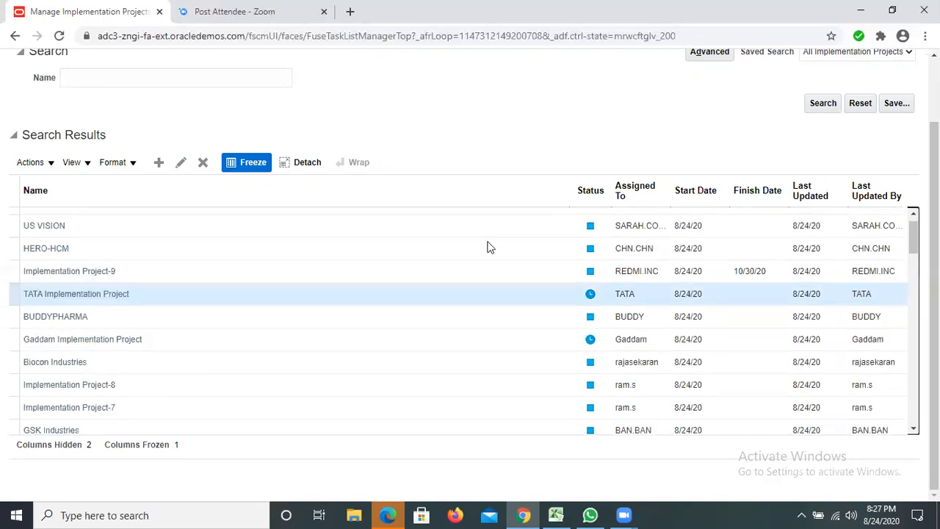
{"action": "scroll", "coordinate": [491, 248], "scroll_direction": "down", "scroll_amount": 3}
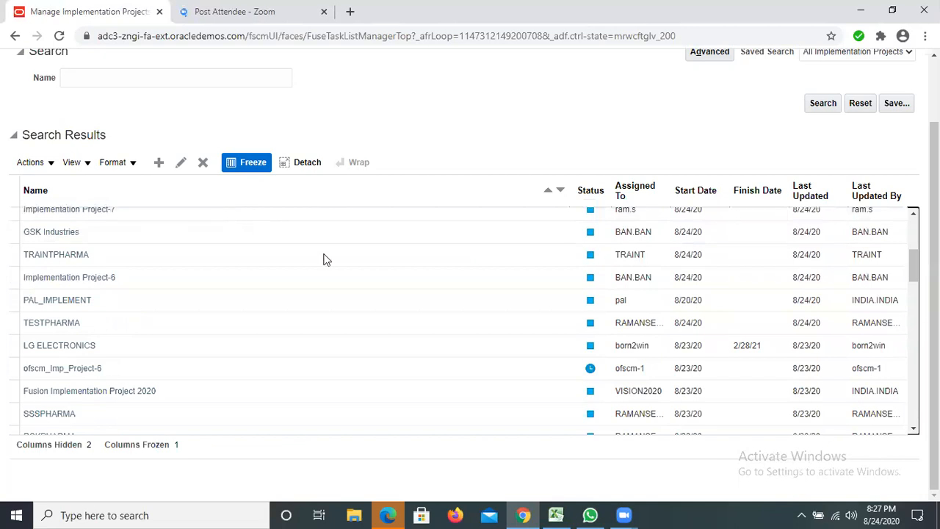
{"action": "scroll", "coordinate": [326, 259], "scroll_direction": "up", "scroll_amount": 1}
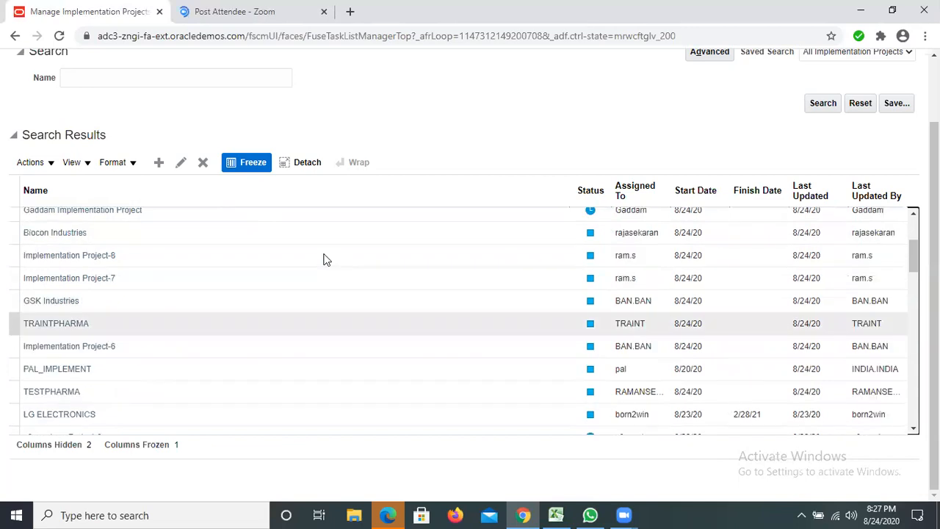
{"action": "scroll", "coordinate": [155, 248], "scroll_direction": "up", "scroll_amount": 5}
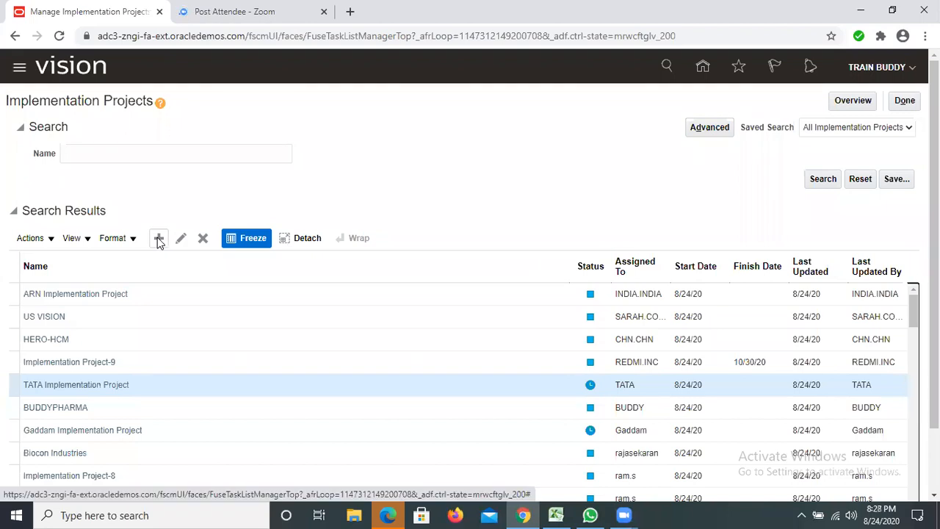
Start a new implementation project and set its name to TRAINBUDDY
{"action": "left_click", "coordinate": [158, 243]}
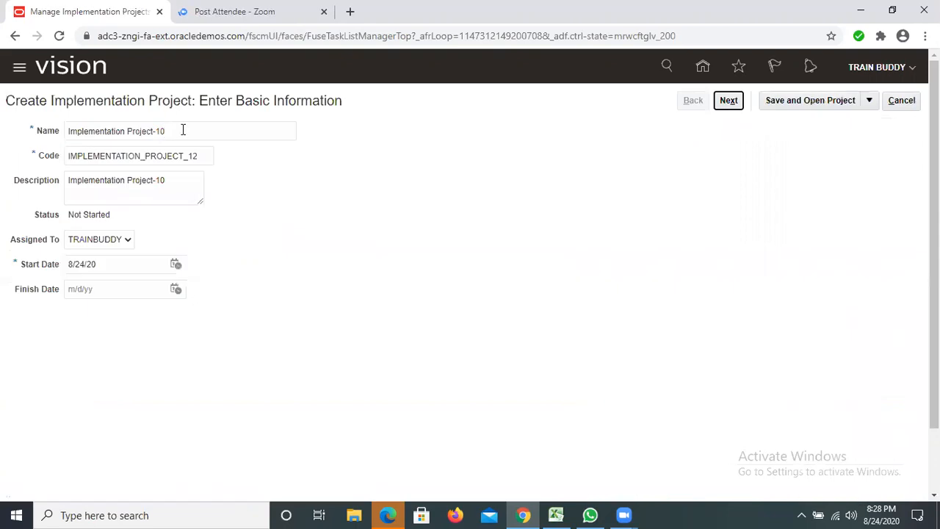
{"action": "triple_click", "coordinate": [183, 130]}
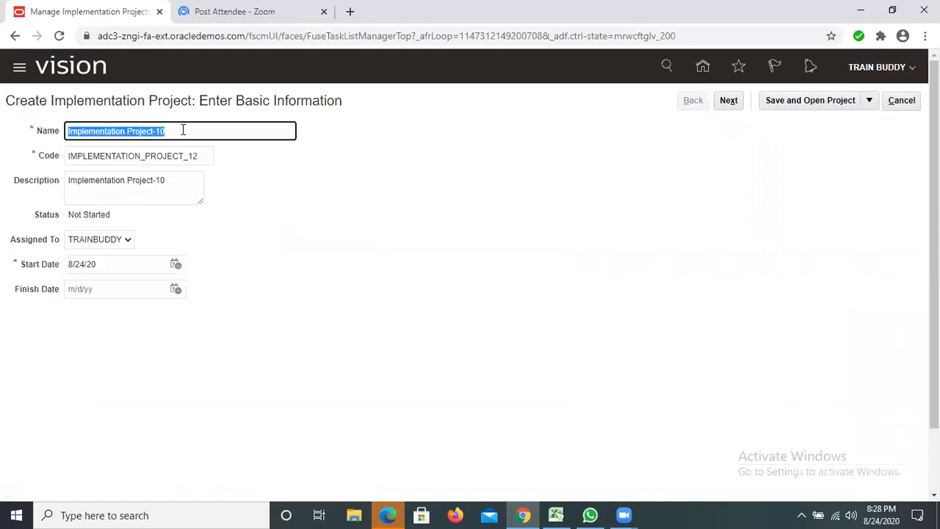
{"action": "type", "text": "tra"}
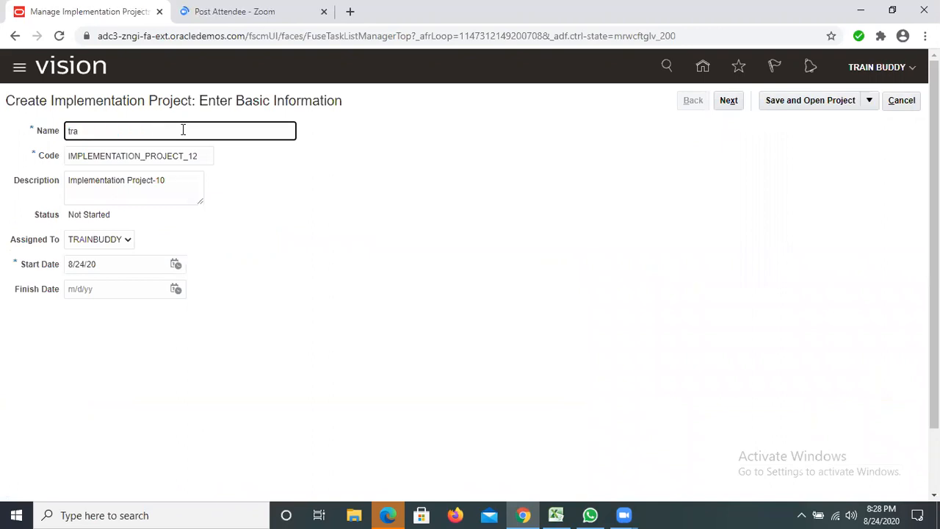
{"action": "key", "text": "BackSpace"}
{"action": "key", "text": "BackSpace"}
{"action": "key", "text": "BackSpace"}
{"action": "type", "text": "TRAIN"}
{"action": "key", "text": "BackSpace"}
{"action": "type", "text": "BUDDY"}
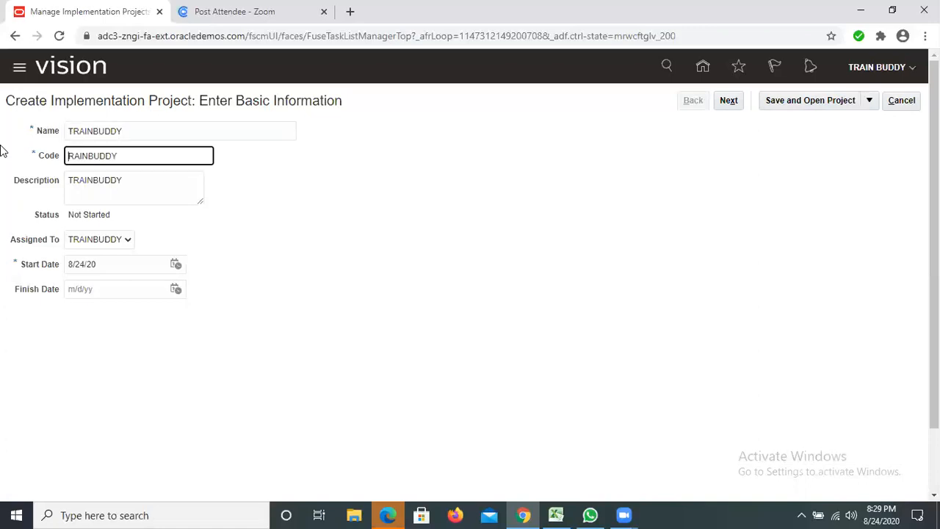
Complete the project code as TRAINBUDDY and continue to selecting the offerings to implement
{"action": "type", "text": "T"}
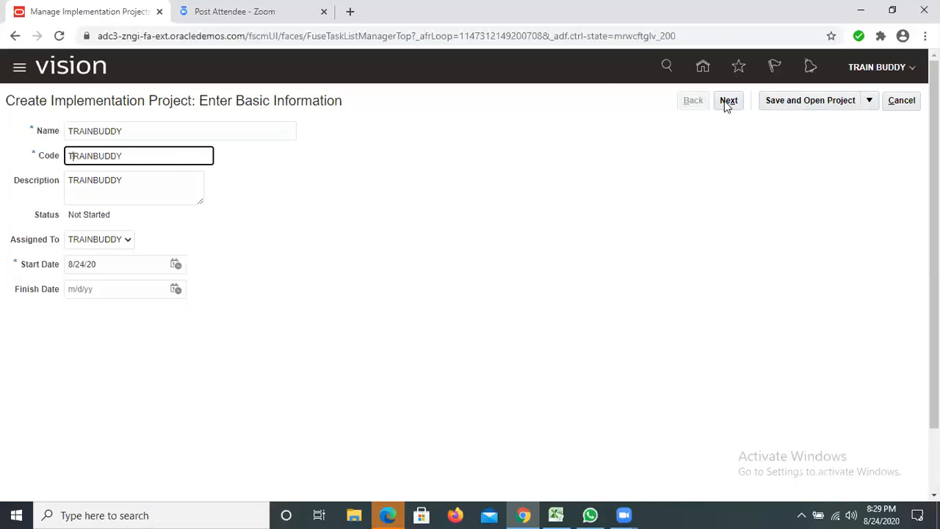
{"action": "left_click", "coordinate": [727, 103]}
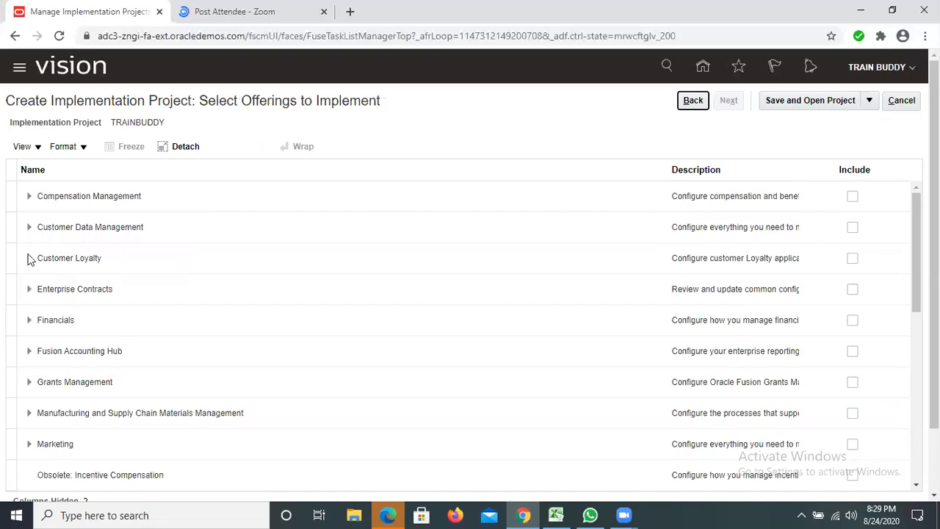
Look through the available offerings and include Financials in the implementation project
{"action": "left_click", "coordinate": [83, 311]}
{"action": "scroll", "coordinate": [83, 311], "scroll_direction": "down", "scroll_amount": 1}
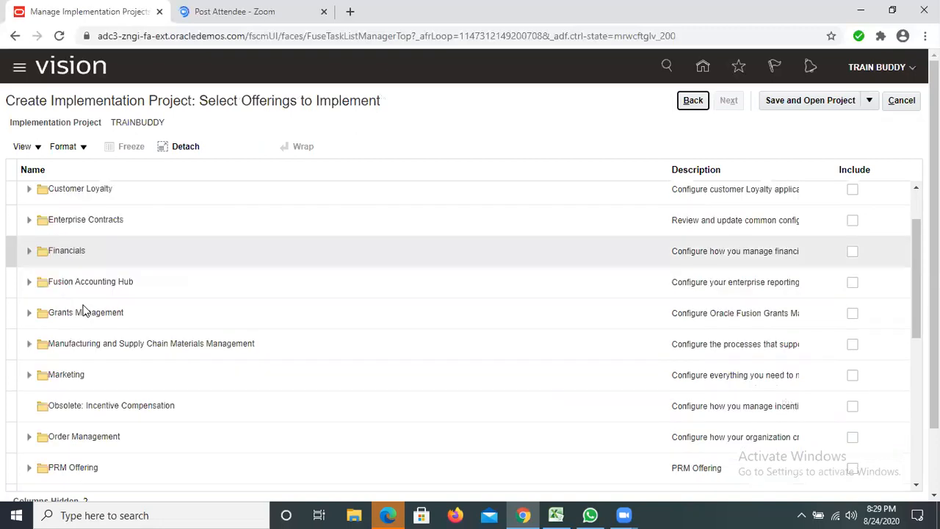
{"action": "scroll", "coordinate": [83, 311], "scroll_direction": "down", "scroll_amount": 2}
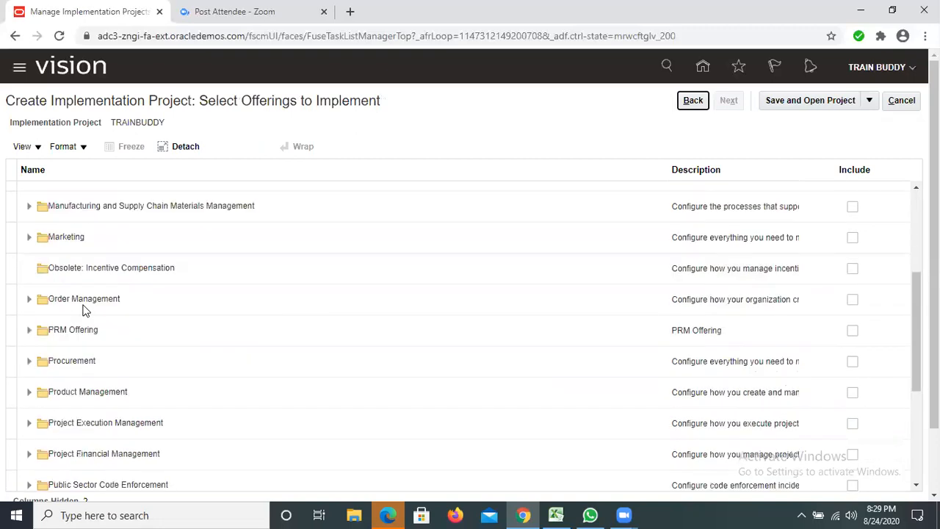
{"action": "left_click", "coordinate": [178, 270]}
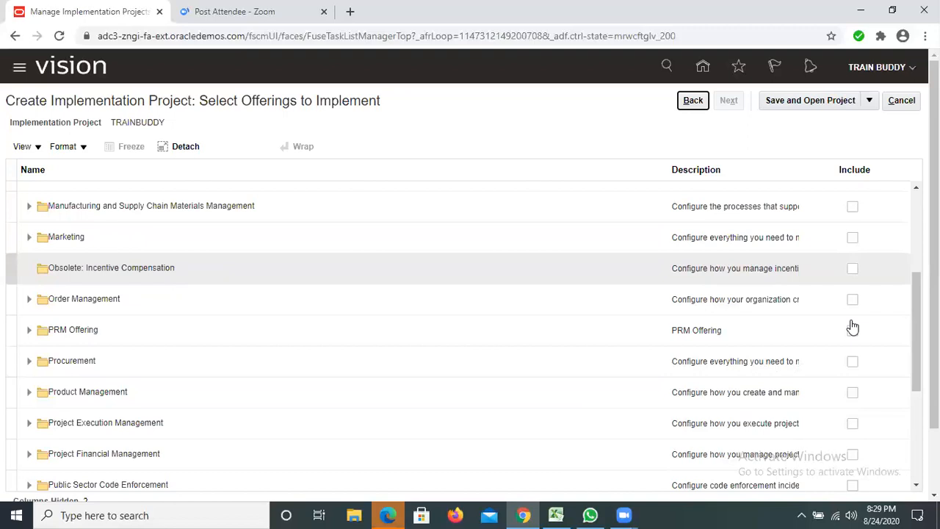
{"action": "scroll", "coordinate": [852, 327], "scroll_direction": "up", "scroll_amount": 3}
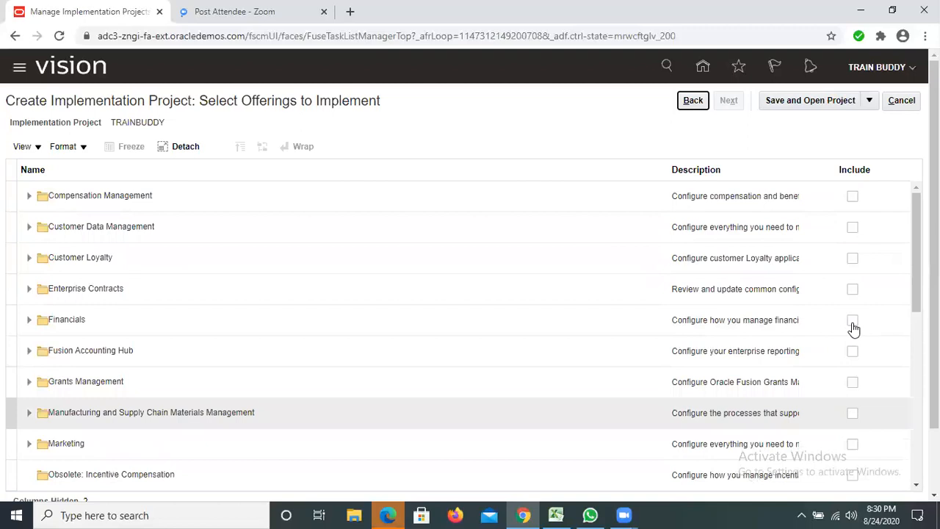
{"action": "left_click", "coordinate": [853, 325]}
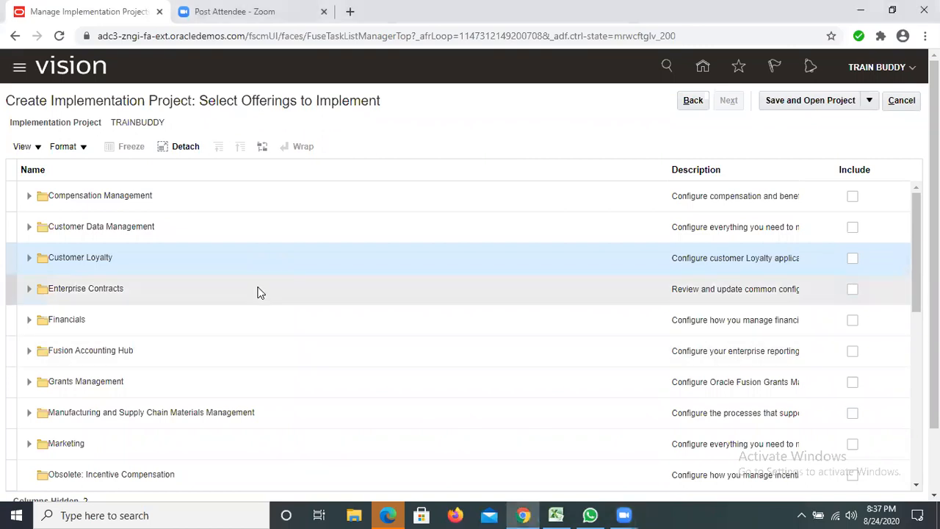
{"action": "left_click", "coordinate": [432, 278]}
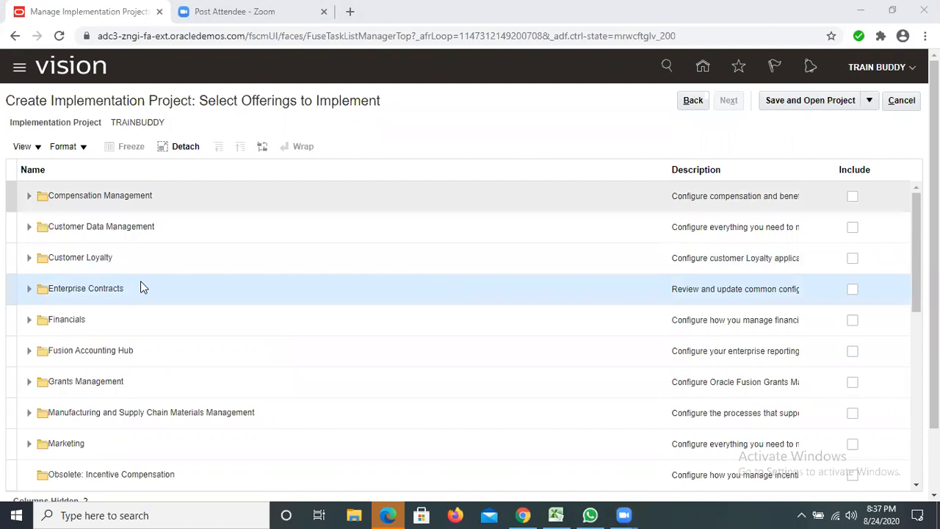
{"action": "left_click", "coordinate": [109, 317]}
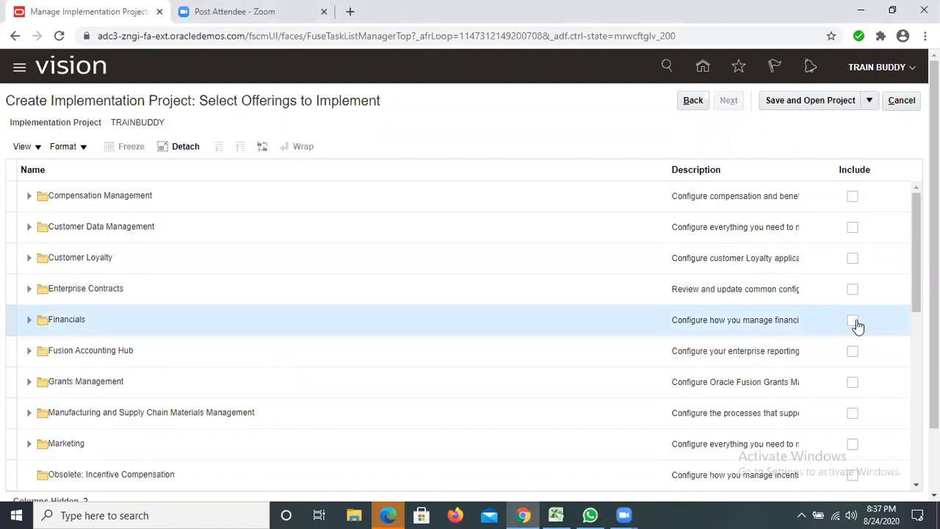
{"action": "left_click", "coordinate": [854, 323]}
Include the Fusion Accounting Hub offering in the implementation project
{"action": "left_click", "coordinate": [24, 321]}
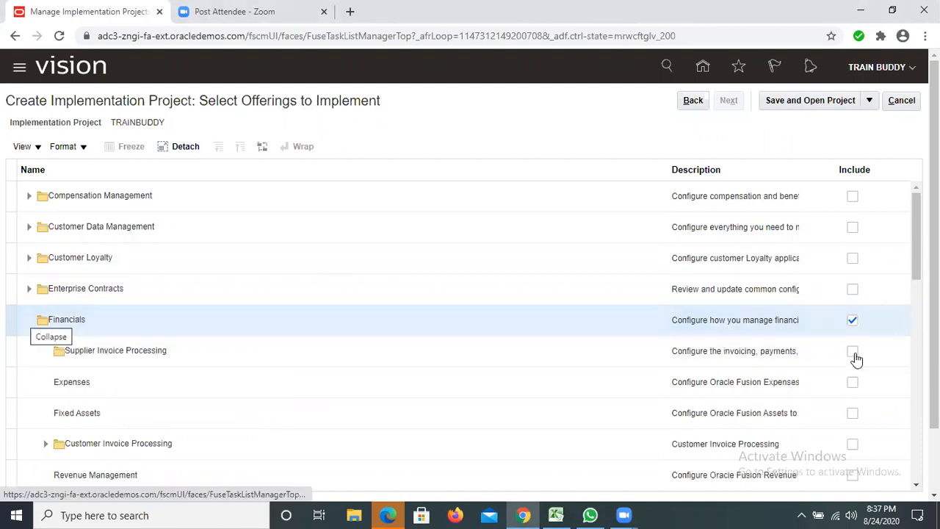
{"action": "left_click", "coordinate": [853, 352]}
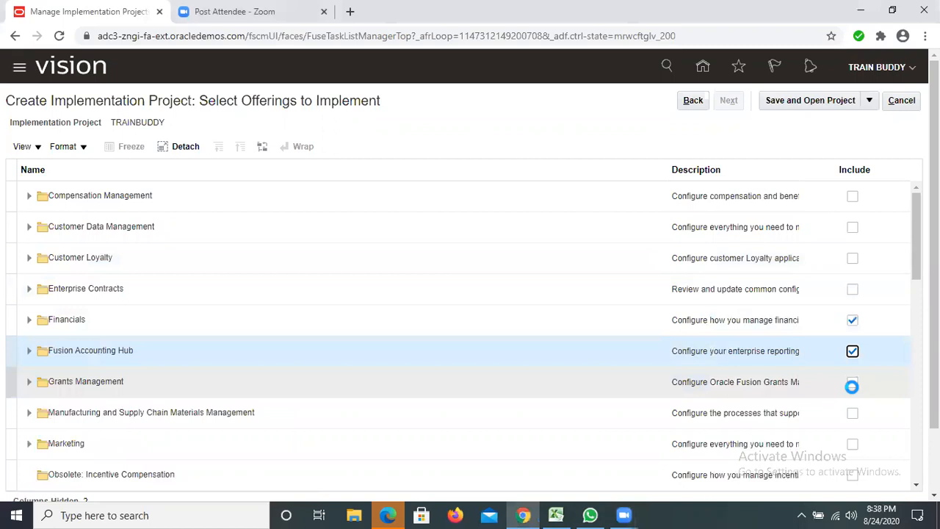
{"action": "left_click", "coordinate": [852, 383]}
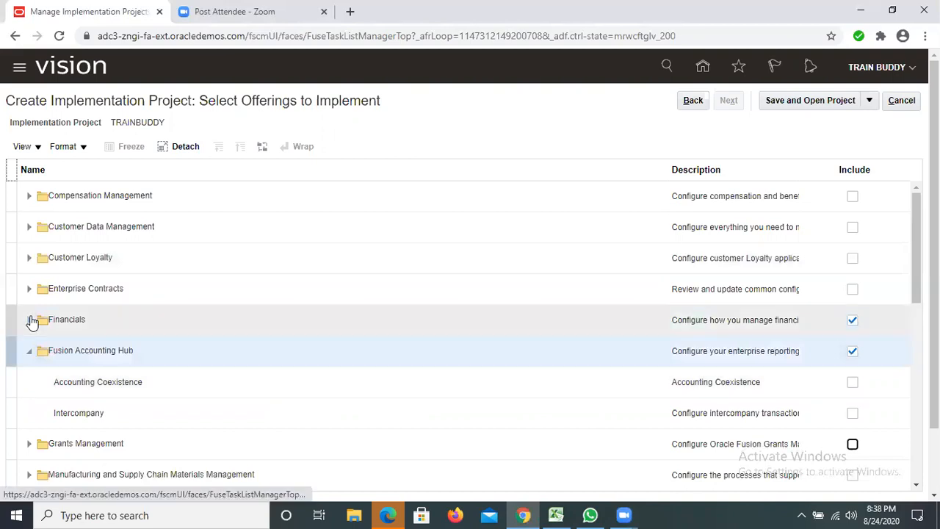
Expand the Financials offering and include Supplier Invoice Processing, Expenses and Fixed Assets
{"action": "left_click", "coordinate": [29, 319]}
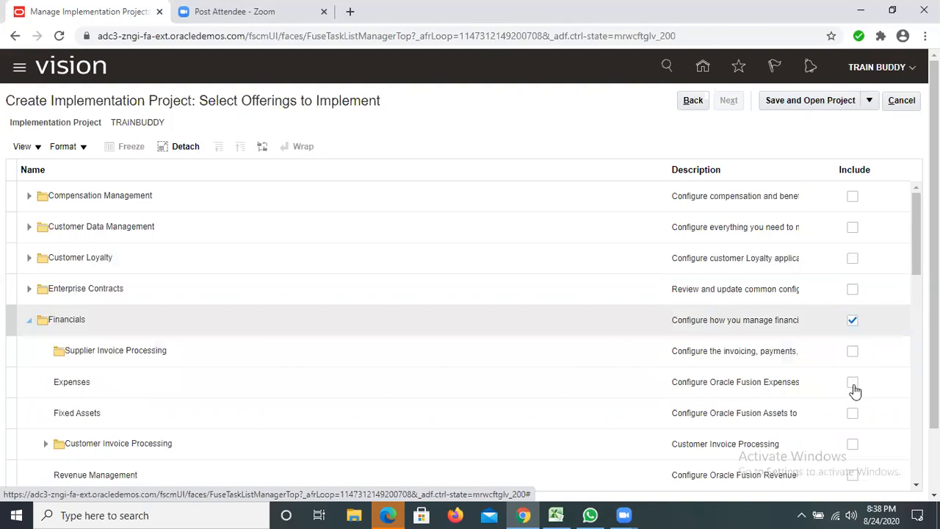
{"action": "left_click", "coordinate": [853, 351]}
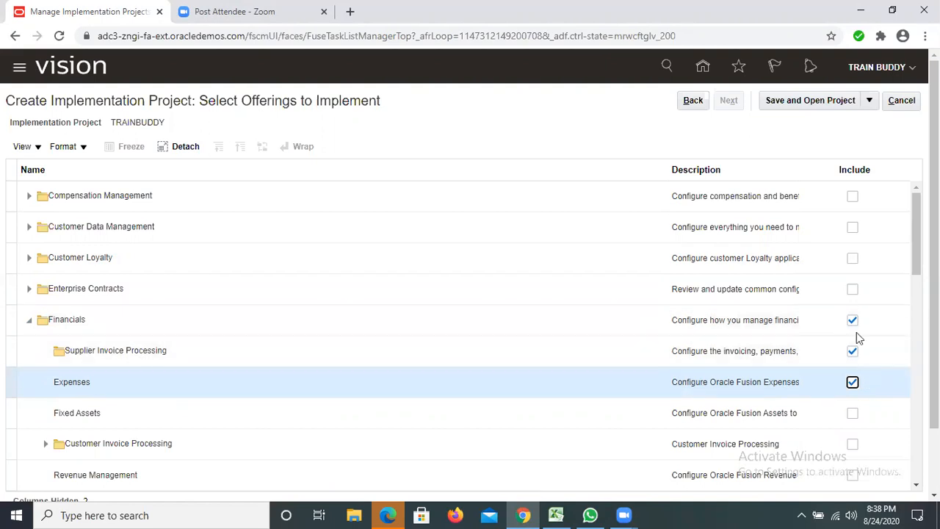
{"action": "left_click", "coordinate": [854, 413]}
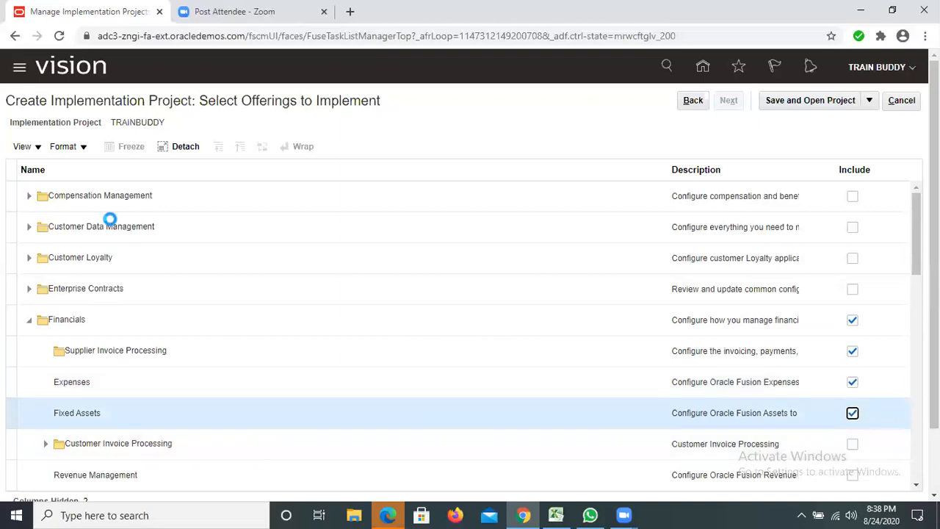
Under Financials, include Customer Invoice Processing with Collections, Revenue Management, Intercompany, and Budgetary Control and Encumbrance Accounting
{"action": "scroll", "coordinate": [110, 219], "scroll_direction": "down", "scroll_amount": 2}
{"action": "scroll", "coordinate": [238, 383], "scroll_direction": "up", "scroll_amount": 2}
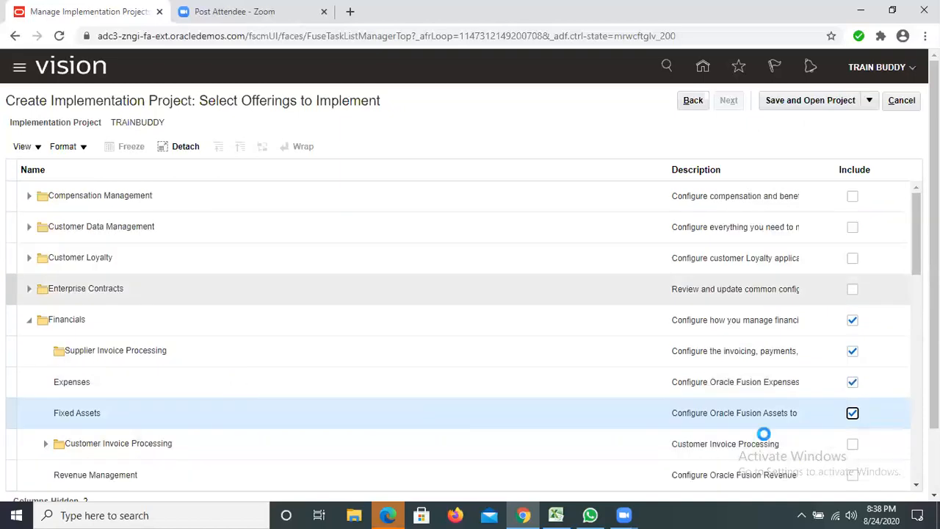
{"action": "scroll", "coordinate": [619, 395], "scroll_direction": "down", "scroll_amount": 2}
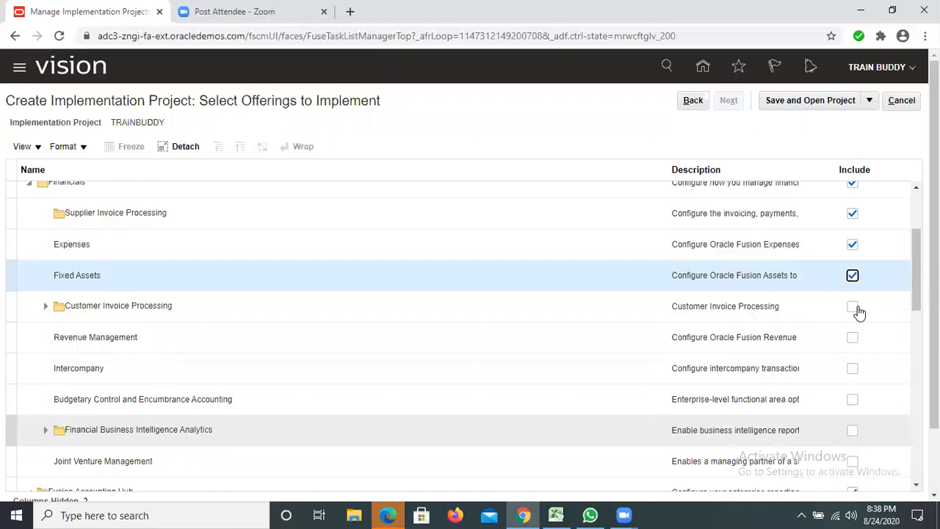
{"action": "left_click", "coordinate": [853, 307]}
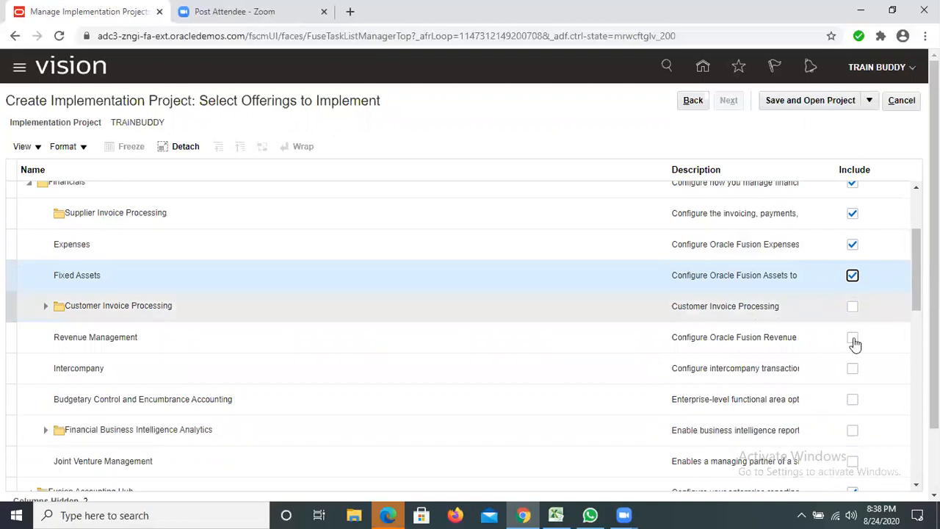
{"action": "left_click", "coordinate": [853, 339]}
{"action": "left_click", "coordinate": [853, 368]}
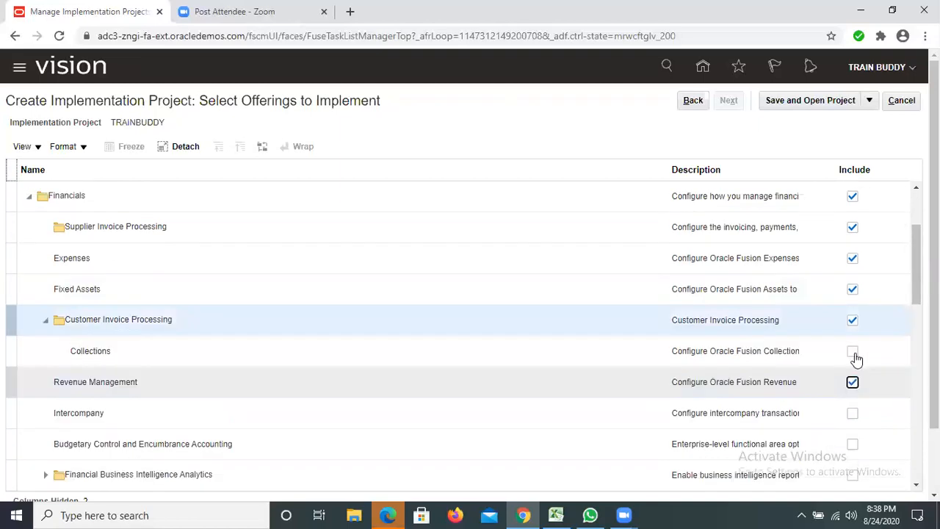
{"action": "left_click", "coordinate": [853, 352]}
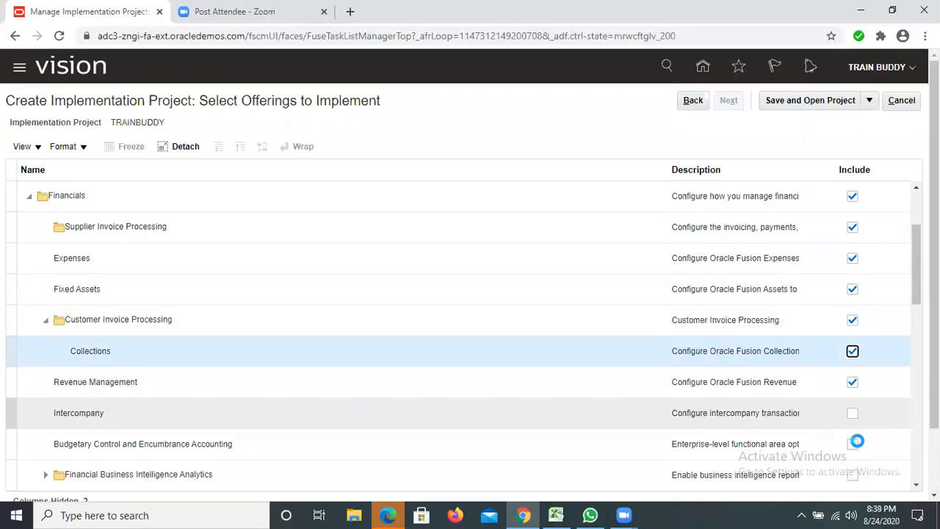
{"action": "left_click", "coordinate": [853, 445]}
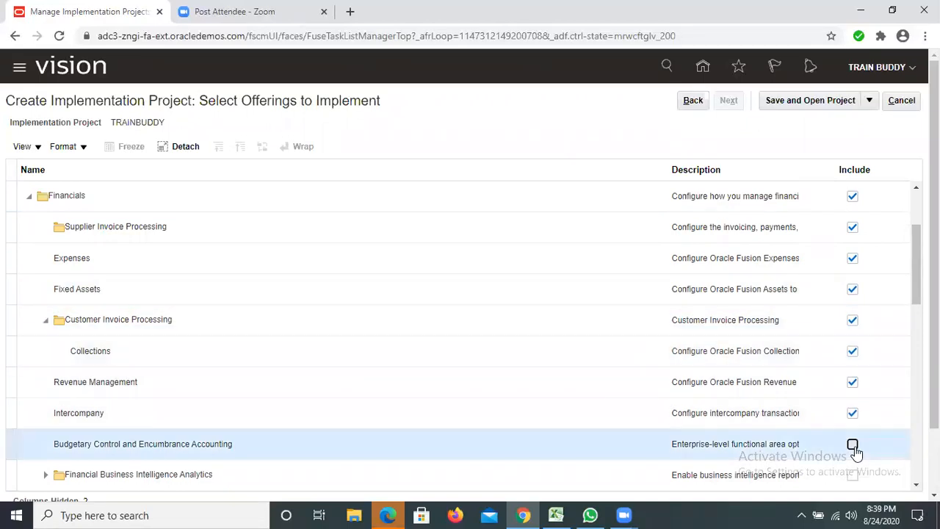
Include Financial Business Intelligence Analytics with all five analytics areas under it, plus Joint Venture Management
{"action": "scroll", "coordinate": [850, 355], "scroll_direction": "down", "scroll_amount": 1}
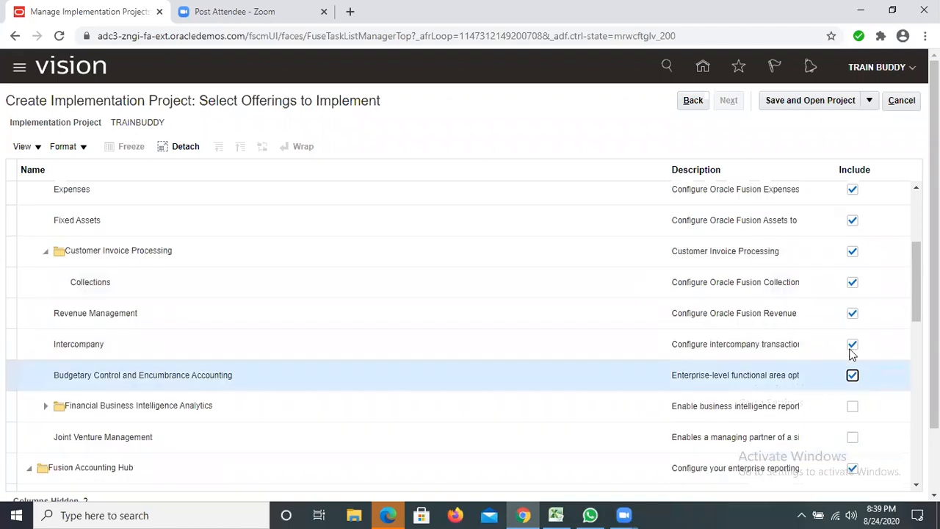
{"action": "scroll", "coordinate": [852, 367], "scroll_direction": "down", "scroll_amount": 1}
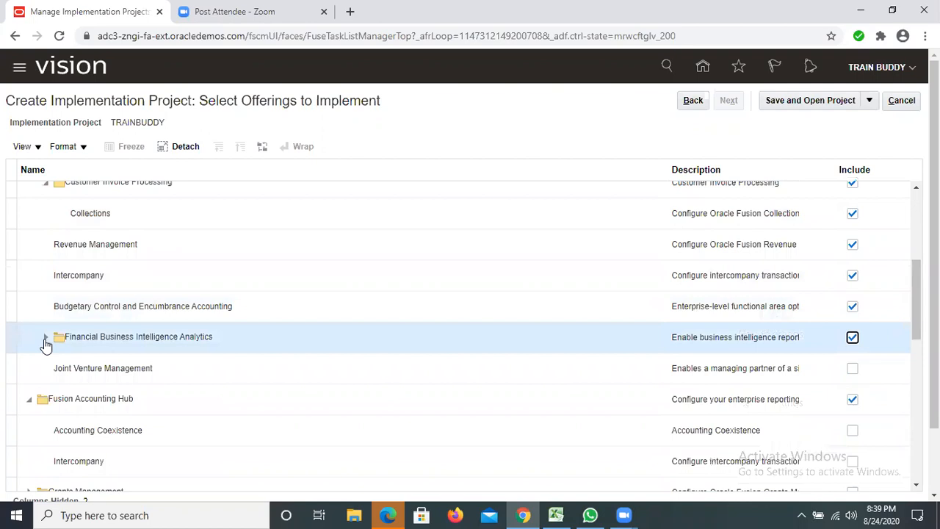
{"action": "left_click", "coordinate": [46, 342]}
{"action": "left_click", "coordinate": [46, 342]}
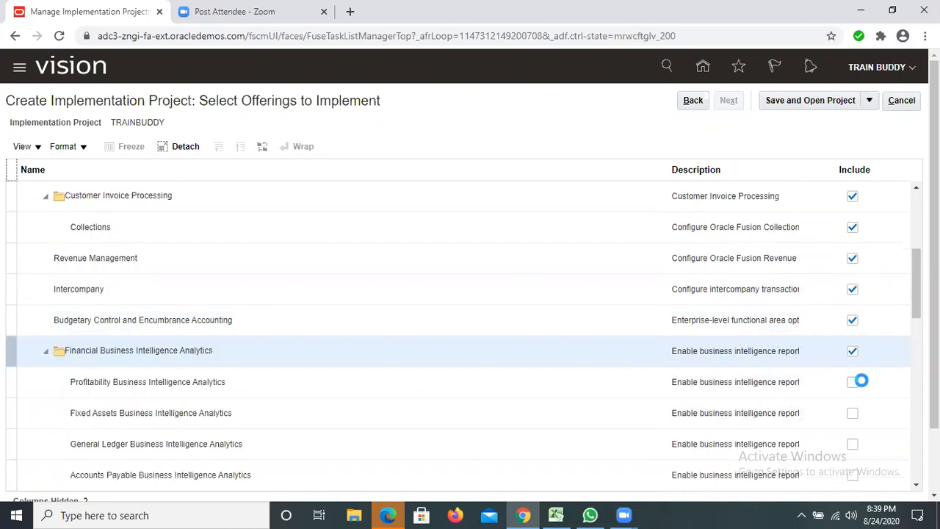
{"action": "left_click", "coordinate": [860, 381]}
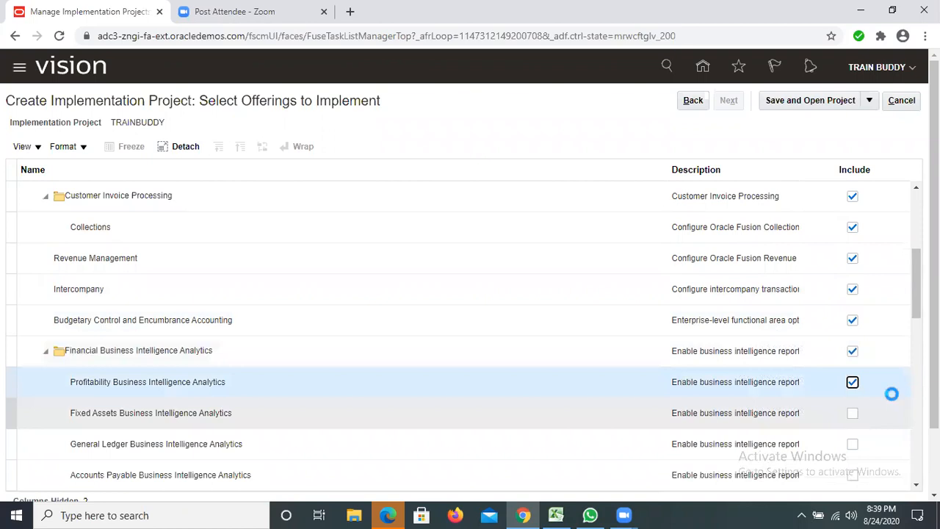
{"action": "left_click", "coordinate": [853, 413]}
{"action": "scroll", "coordinate": [892, 394], "scroll_direction": "down", "scroll_amount": 1}
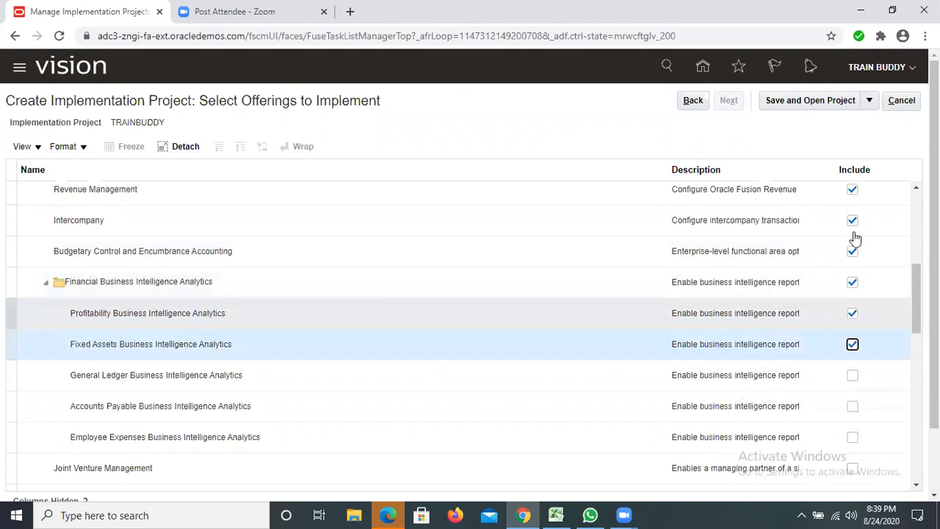
{"action": "scroll", "coordinate": [855, 257], "scroll_direction": "down", "scroll_amount": 2}
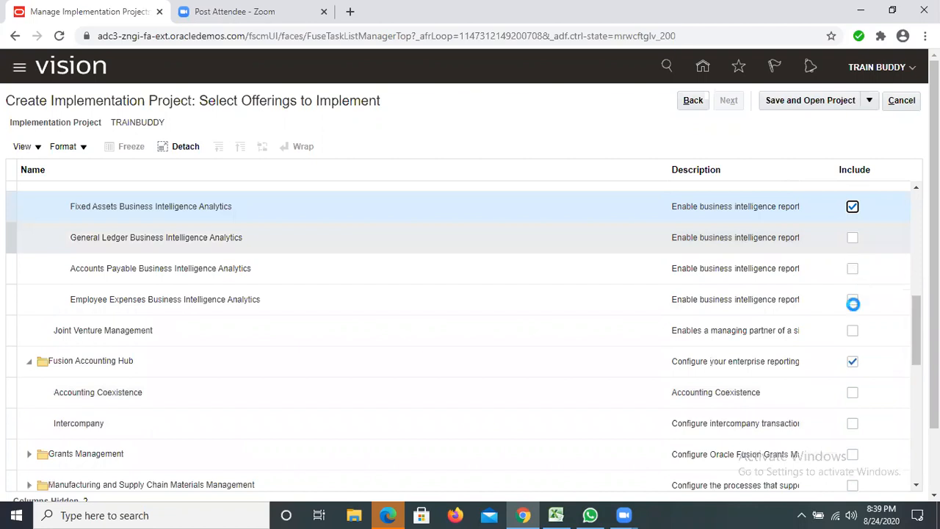
{"action": "left_click", "coordinate": [850, 306]}
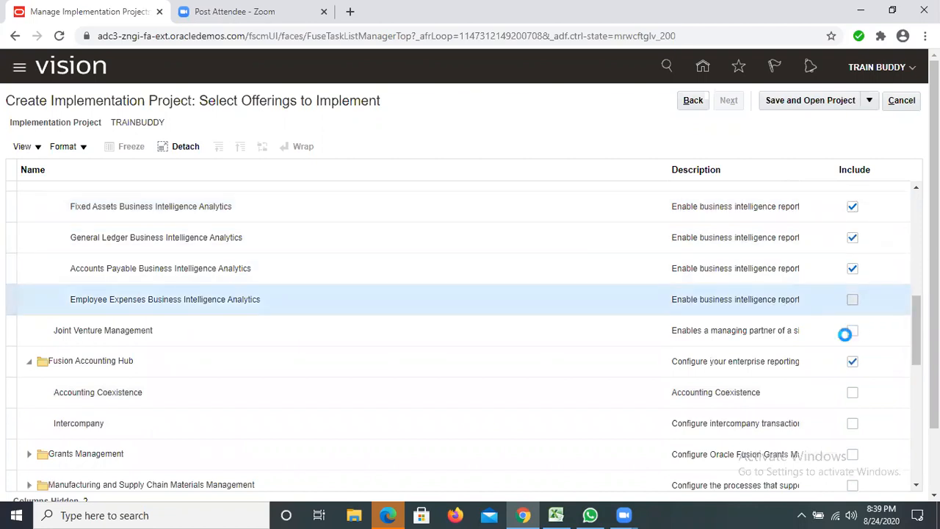
{"action": "left_click", "coordinate": [851, 332]}
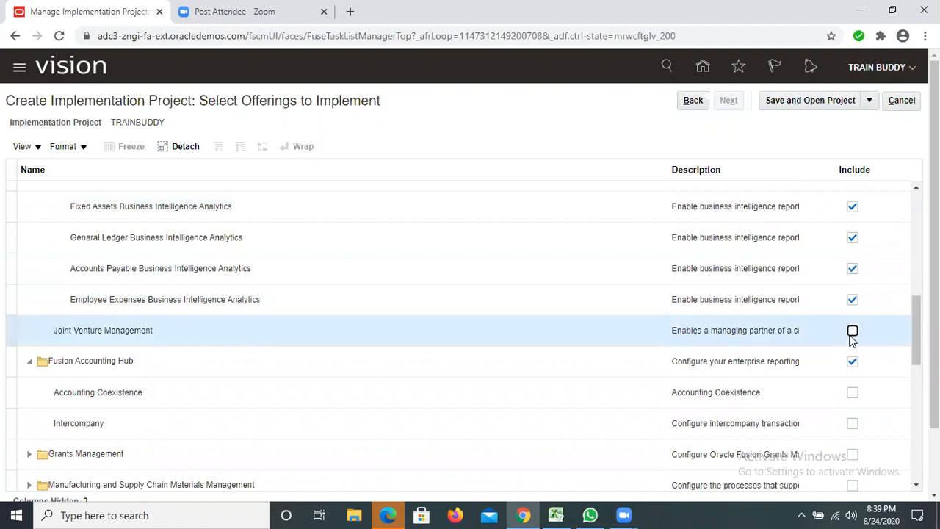
{"action": "left_click", "coordinate": [853, 333]}
Try to exclude the Fusion Accounting Hub offering from the implementation project
{"action": "left_click", "coordinate": [853, 364]}
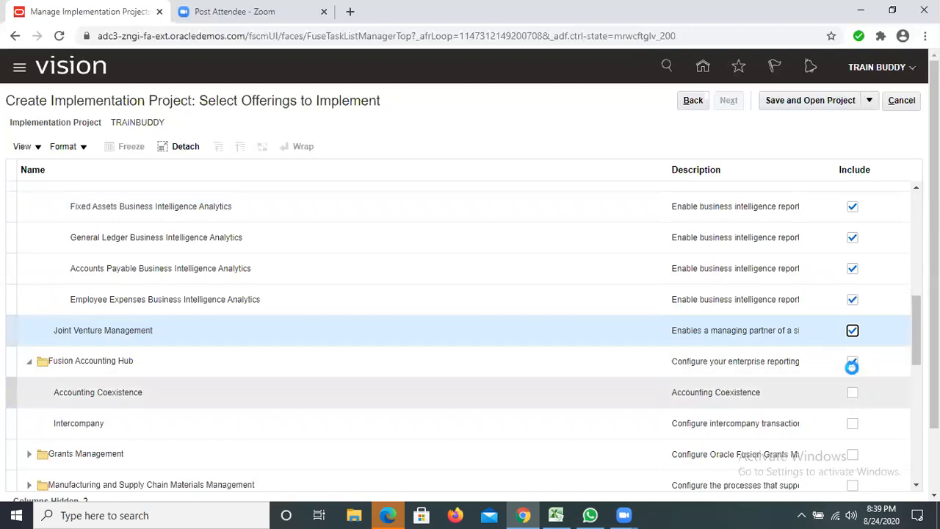
{"action": "left_click", "coordinate": [853, 393]}
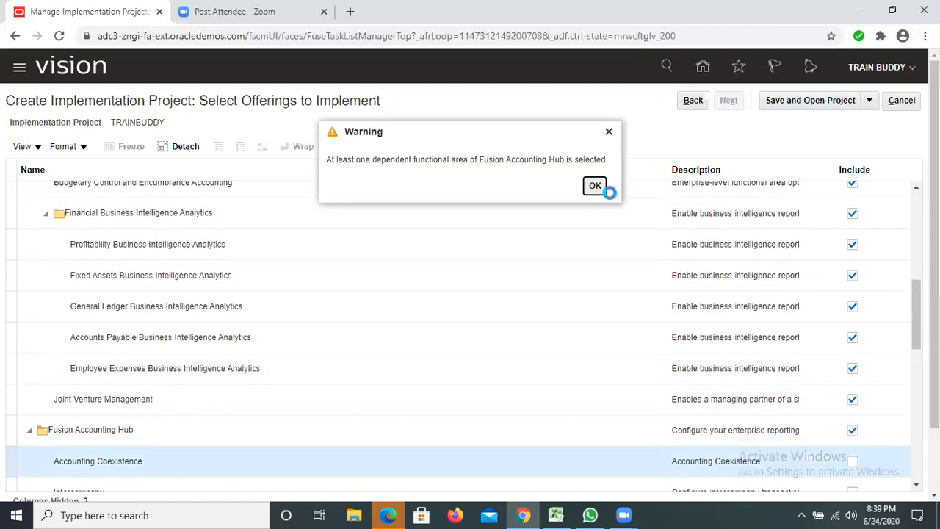
{"action": "left_click", "coordinate": [597, 188]}
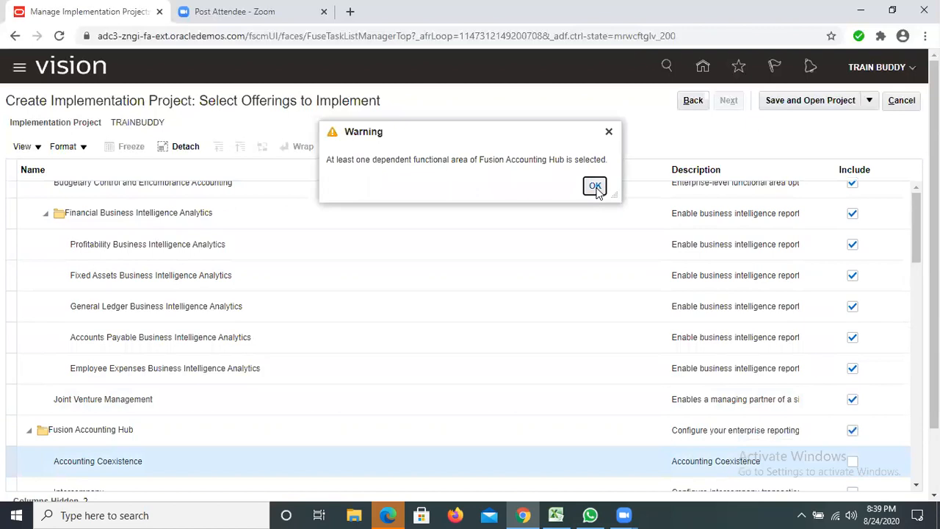
{"action": "left_click", "coordinate": [597, 188]}
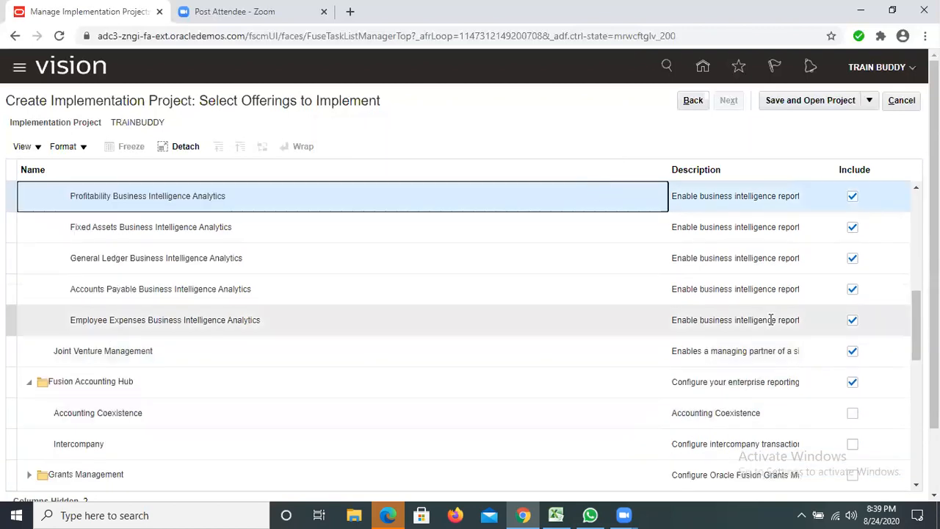
{"action": "left_click", "coordinate": [853, 383]}
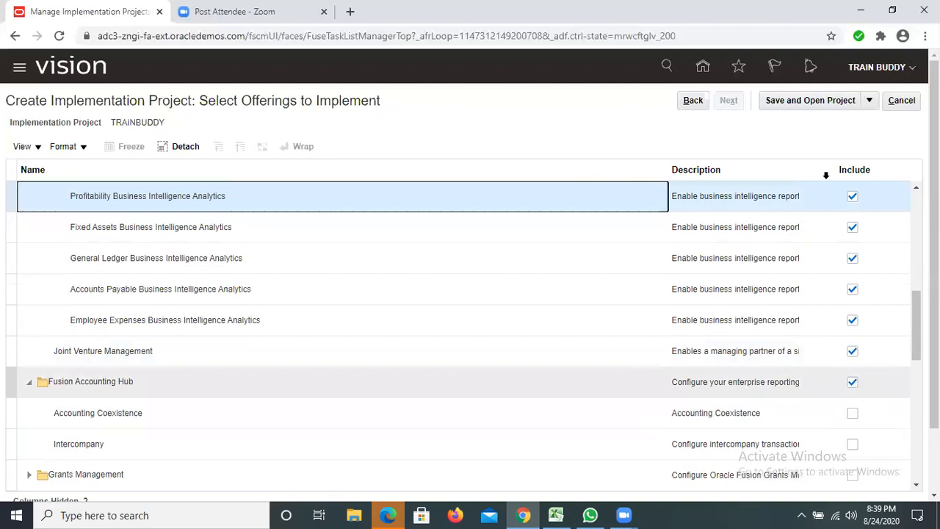
Save the TRAINBUDDY implementation project with the selected offerings and open it
{"action": "left_click", "coordinate": [790, 100]}
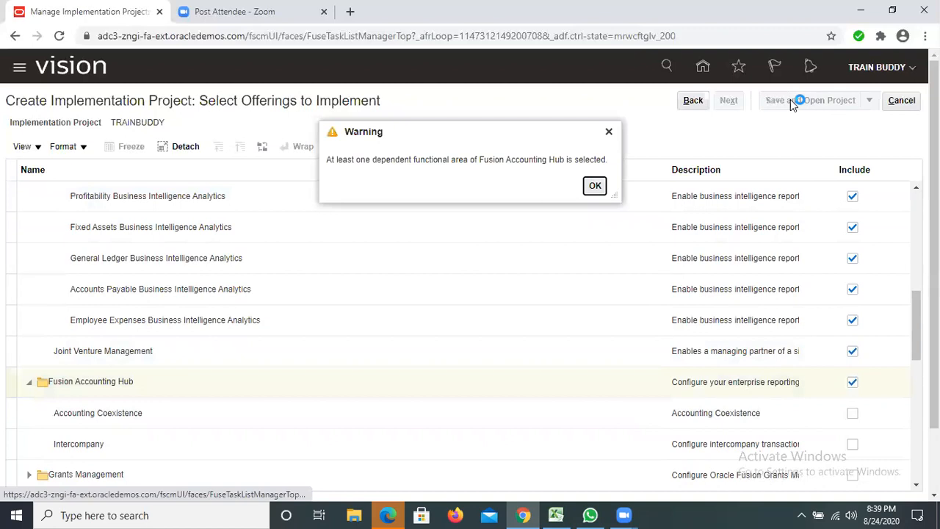
{"action": "left_click", "coordinate": [595, 186]}
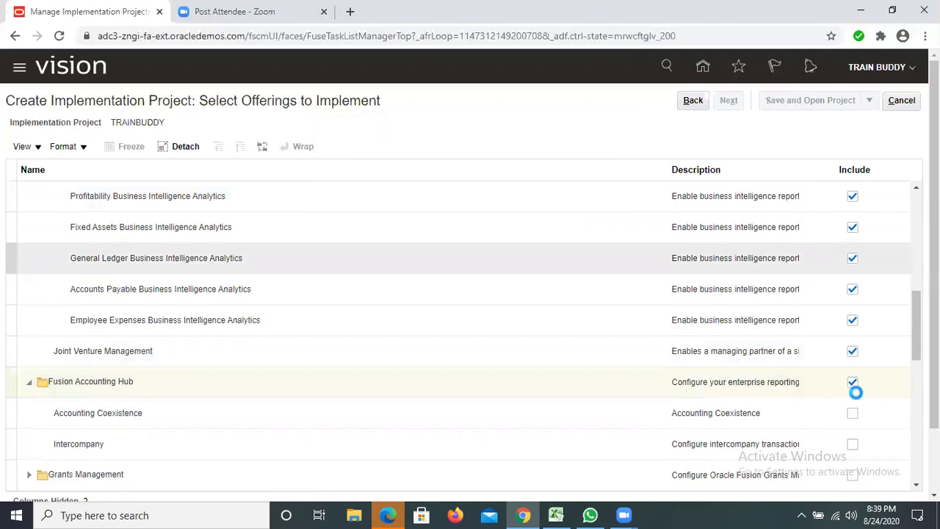
{"action": "left_click", "coordinate": [861, 383]}
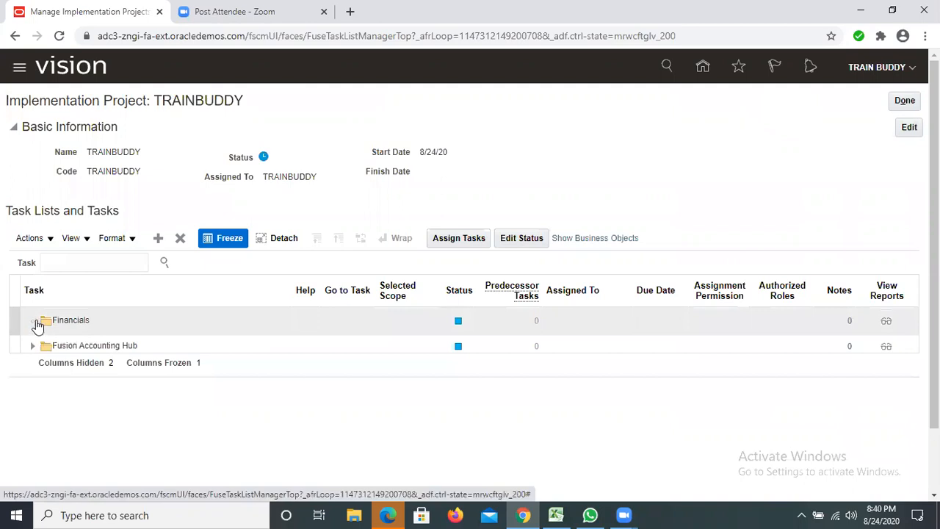
Expand Financials, Define Common Applications Configuration, Define Enterprise Structures for Financials, and Define Legal Entities for Financials
{"action": "left_click", "coordinate": [29, 321]}
{"action": "left_click", "coordinate": [32, 321]}
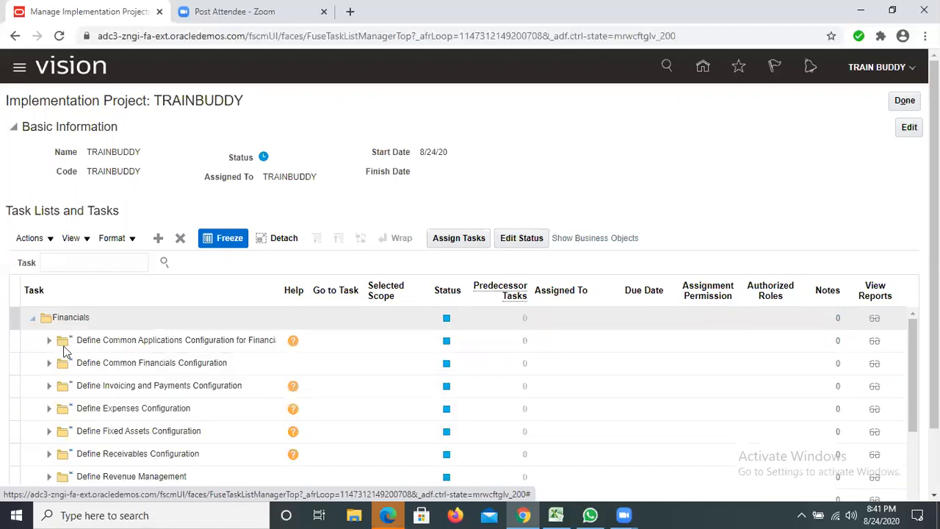
{"action": "left_click", "coordinate": [64, 348]}
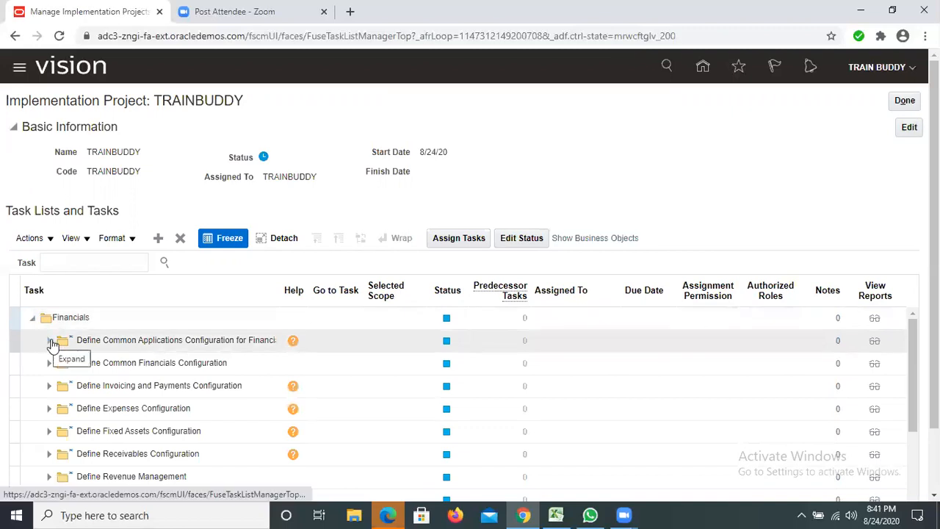
{"action": "left_click", "coordinate": [52, 343]}
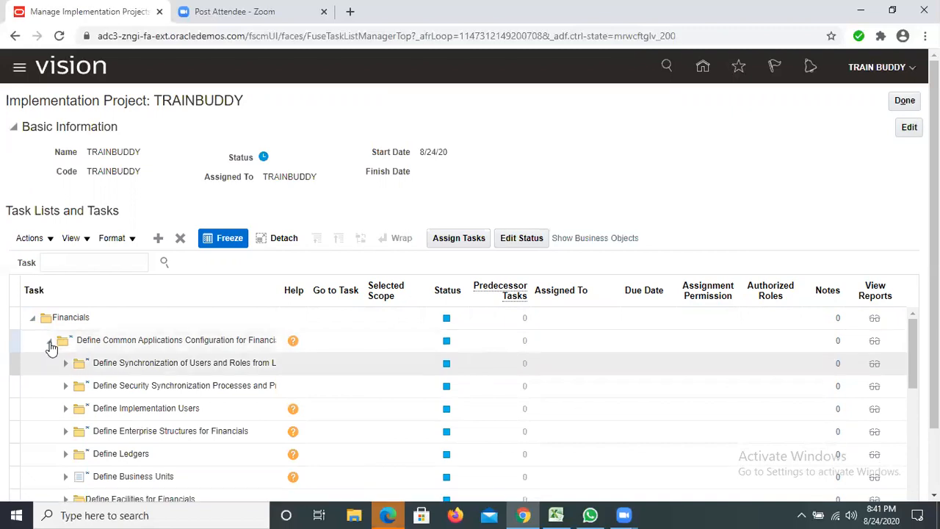
{"action": "left_click", "coordinate": [50, 342]}
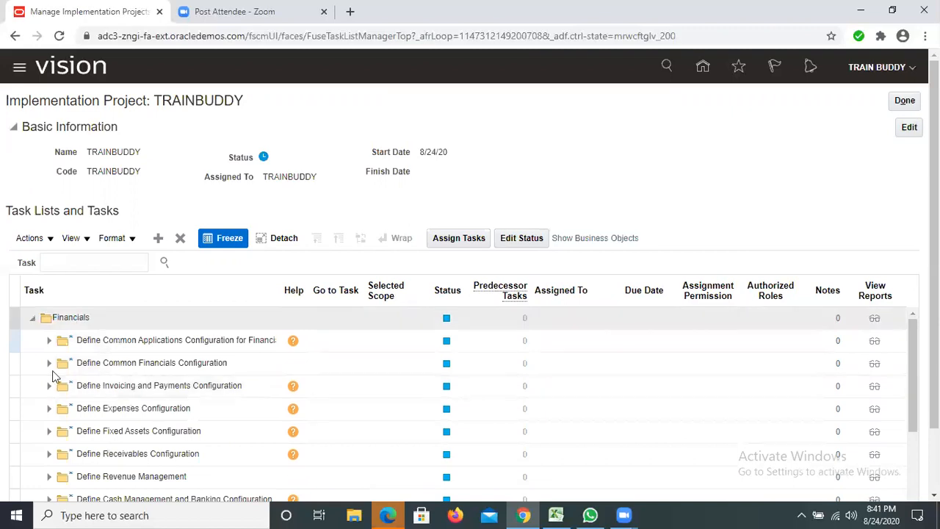
{"action": "scroll", "coordinate": [52, 370], "scroll_direction": "down", "scroll_amount": 1}
{"action": "left_click", "coordinate": [46, 340]}
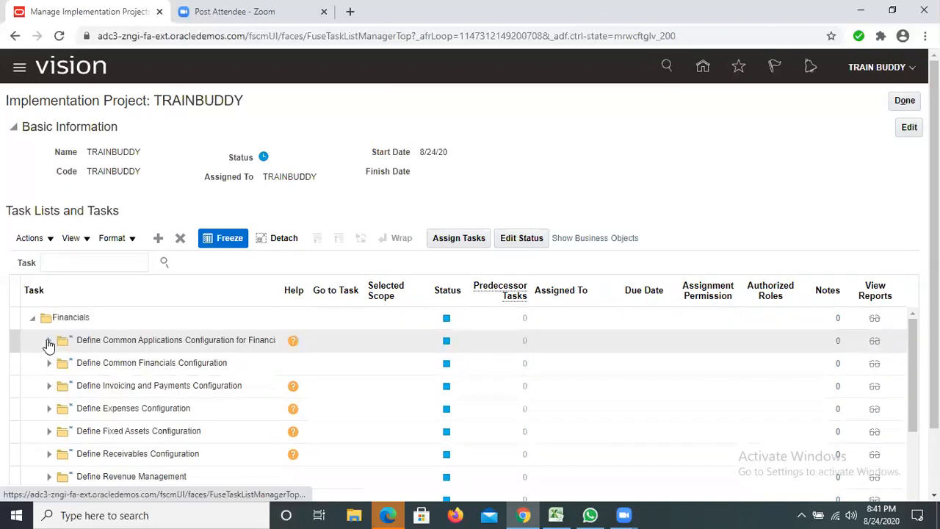
{"action": "left_click", "coordinate": [49, 344]}
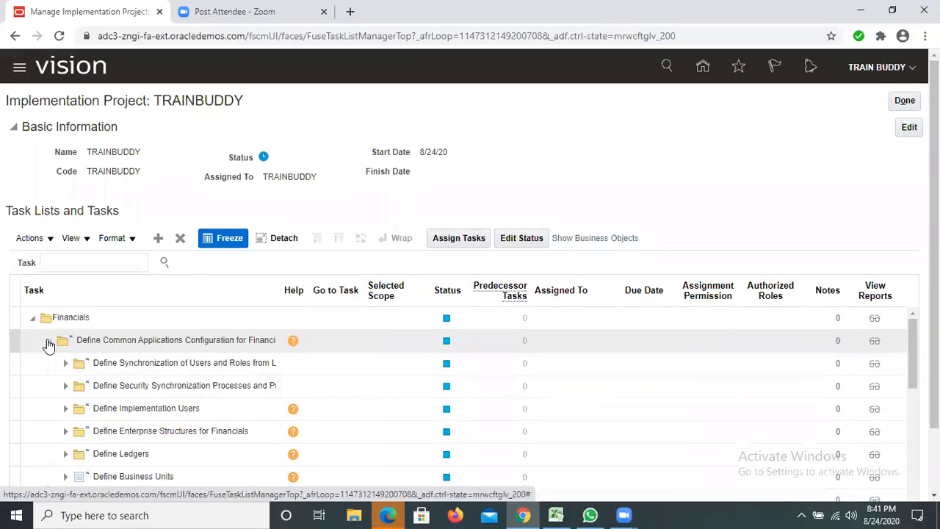
{"action": "left_click", "coordinate": [64, 432]}
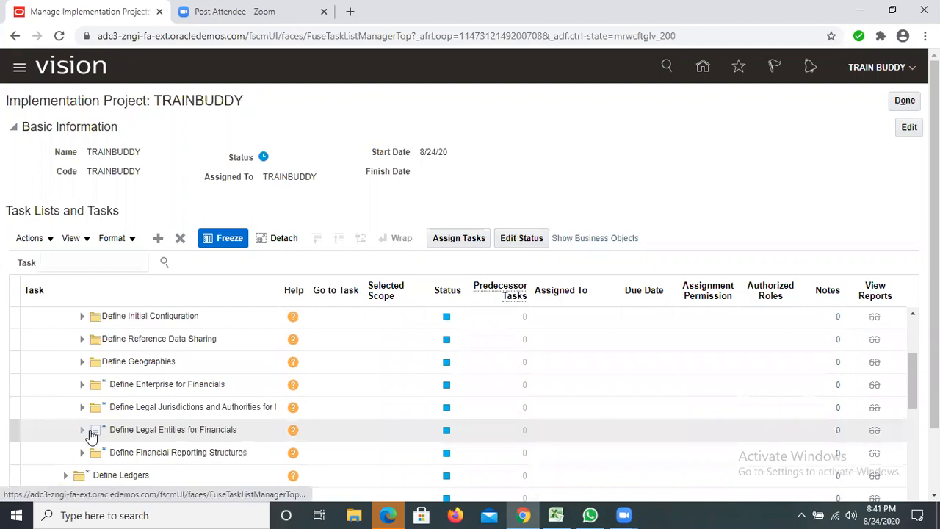
{"action": "left_click", "coordinate": [83, 432]}
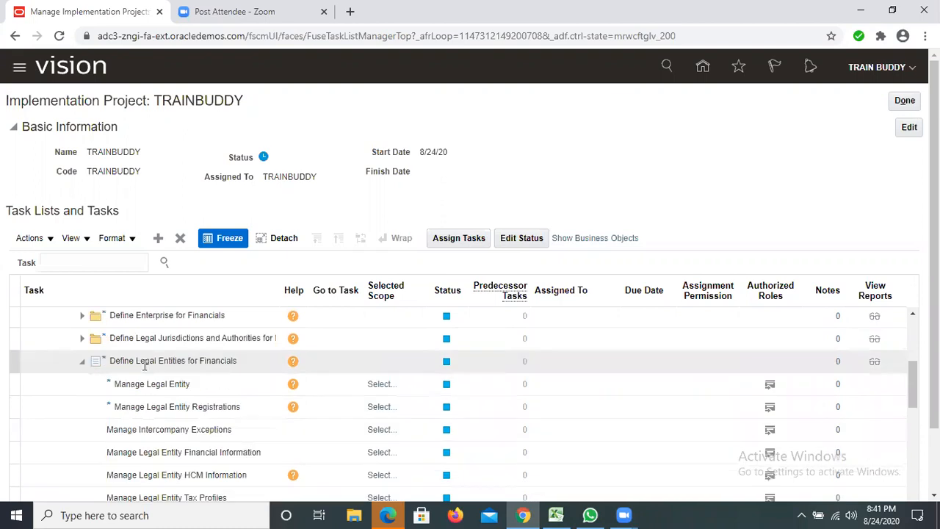
Examine the tasks under Define Legal Entities for Financials and the neighbouring enterprise structure task lists
{"action": "scroll", "coordinate": [188, 405], "scroll_direction": "down", "scroll_amount": 1}
{"action": "scroll", "coordinate": [188, 406], "scroll_direction": "up", "scroll_amount": 2}
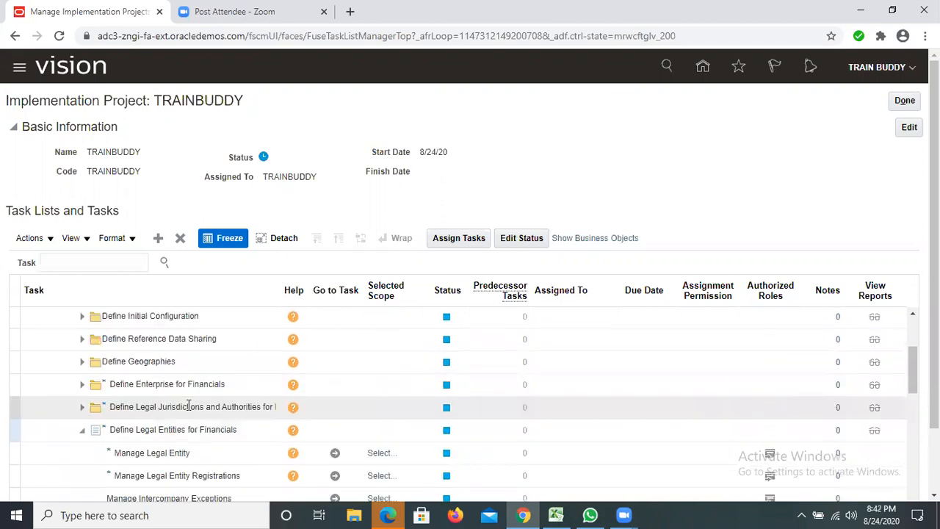
{"action": "scroll", "coordinate": [166, 440], "scroll_direction": "down", "scroll_amount": 1}
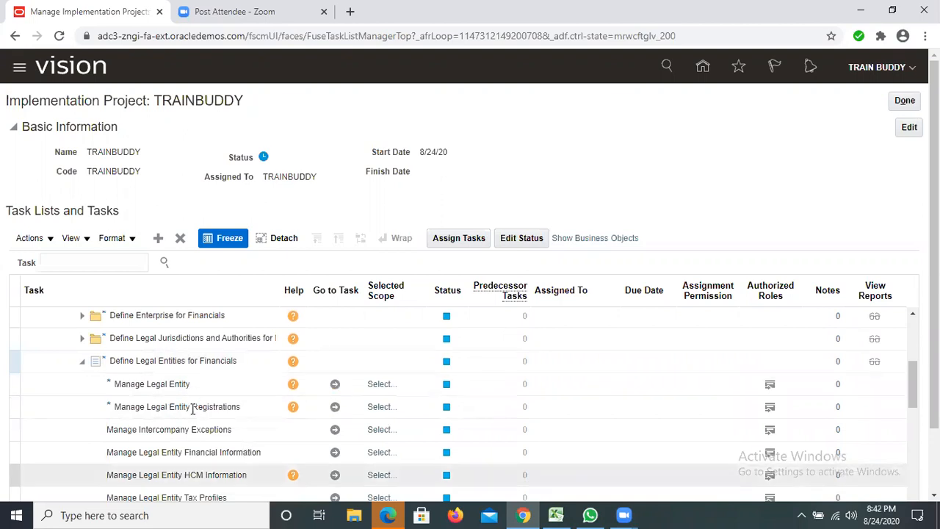
{"action": "scroll", "coordinate": [178, 358], "scroll_direction": "down", "scroll_amount": 3}
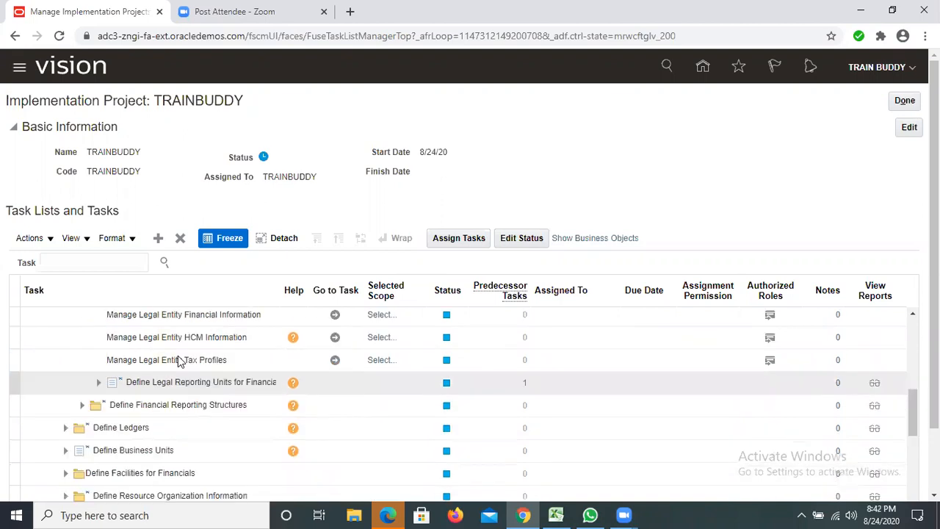
{"action": "scroll", "coordinate": [177, 385], "scroll_direction": "up", "scroll_amount": 10}
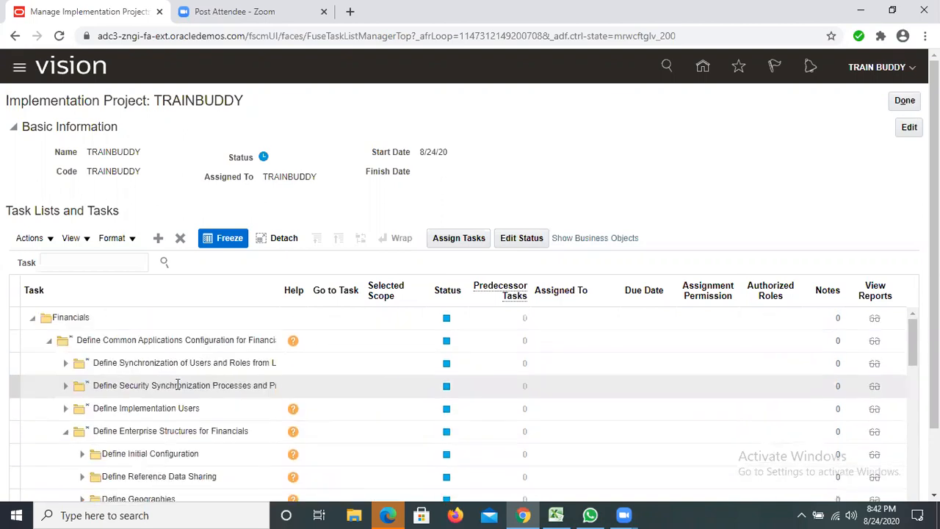
{"action": "scroll", "coordinate": [177, 385], "scroll_direction": "down", "scroll_amount": 1}
{"action": "scroll", "coordinate": [177, 385], "scroll_direction": "down", "scroll_amount": 2}
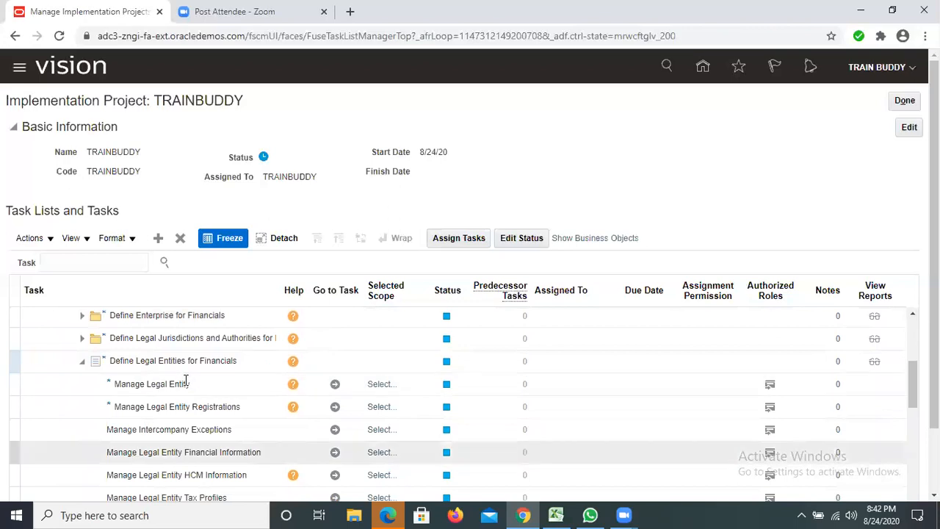
{"action": "scroll", "coordinate": [203, 345], "scroll_direction": "down", "scroll_amount": 3}
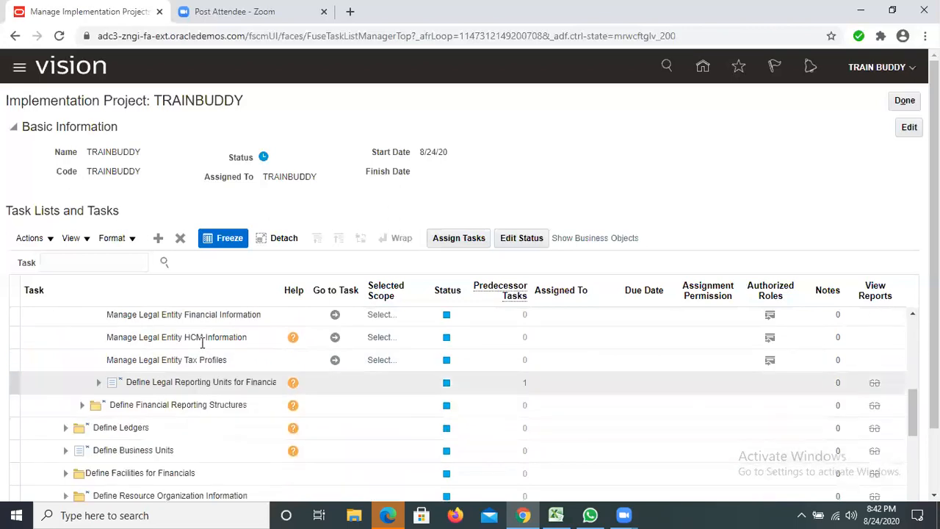
{"action": "scroll", "coordinate": [203, 343], "scroll_direction": "up", "scroll_amount": 3}
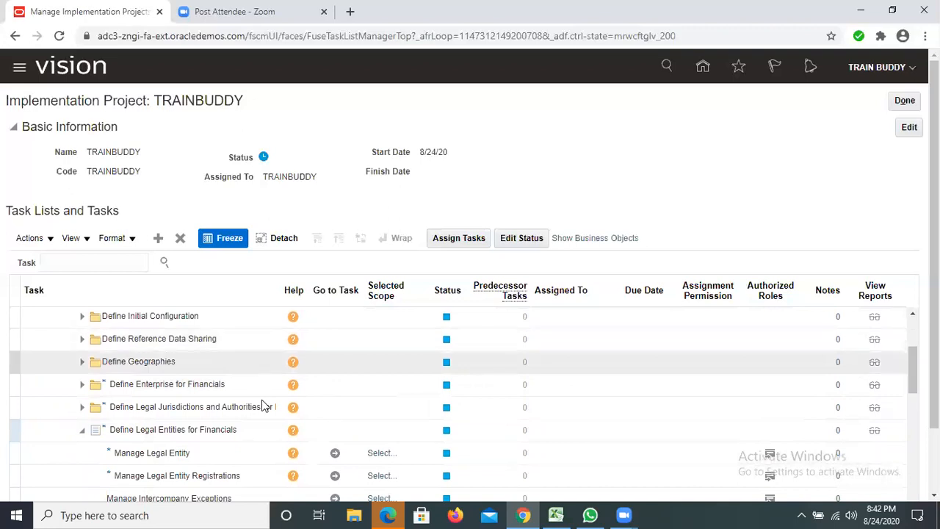
{"action": "scroll", "coordinate": [262, 405], "scroll_direction": "down", "scroll_amount": 3}
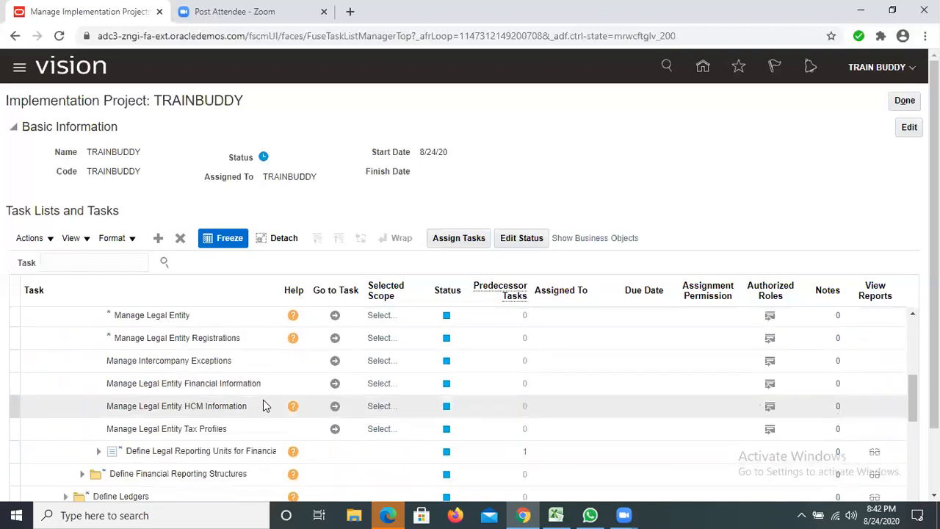
{"action": "scroll", "coordinate": [265, 406], "scroll_direction": "up", "scroll_amount": 3}
{"action": "scroll", "coordinate": [266, 406], "scroll_direction": "down", "scroll_amount": 5}
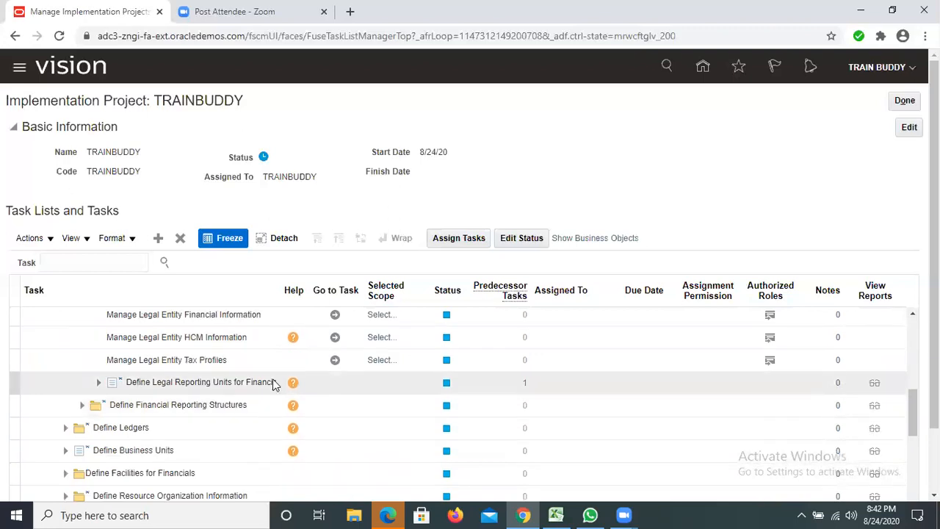
{"action": "scroll", "coordinate": [218, 398], "scroll_direction": "up", "scroll_amount": 3}
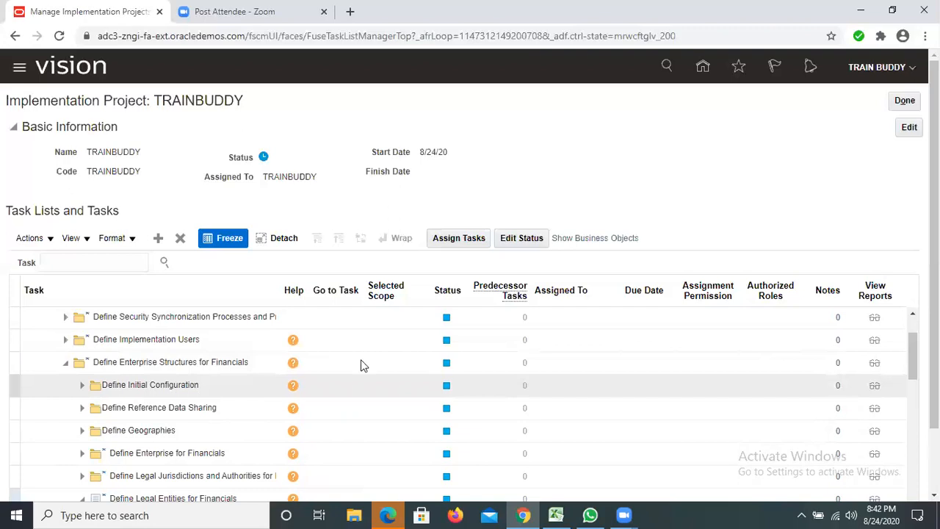
Open task assignment for Manage Intercompany Exceptions and bring up the user search for adding an assigned user
{"action": "scroll", "coordinate": [360, 365], "scroll_direction": "down", "scroll_amount": 3}
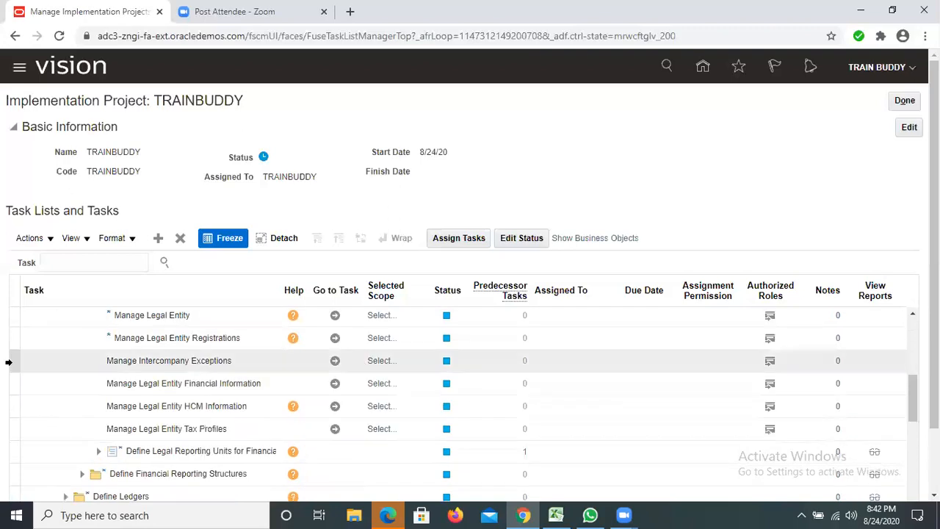
{"action": "left_click", "coordinate": [461, 242]}
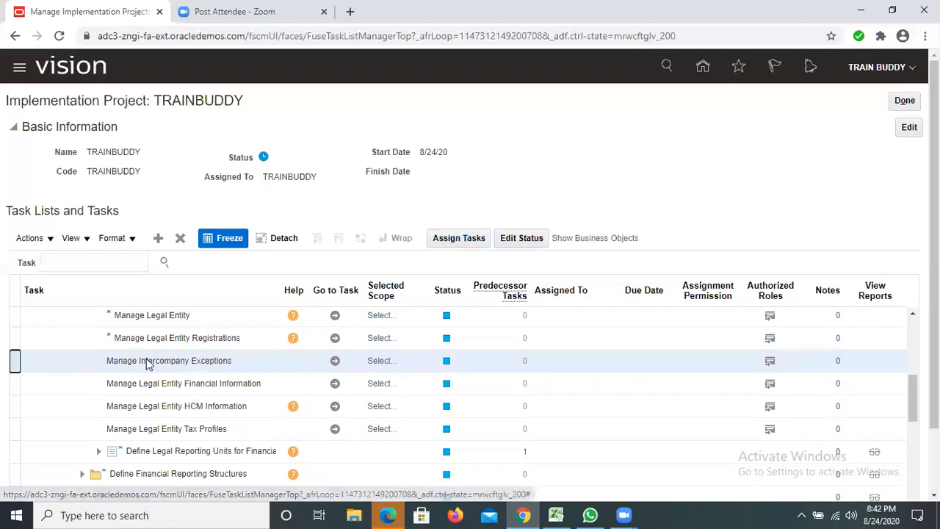
{"action": "left_click", "coordinate": [443, 244]}
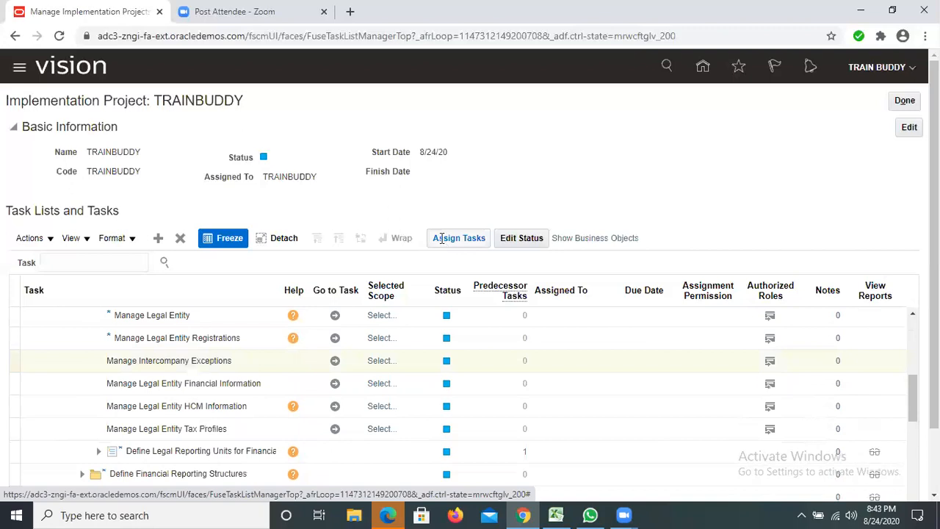
{"action": "left_click", "coordinate": [441, 238]}
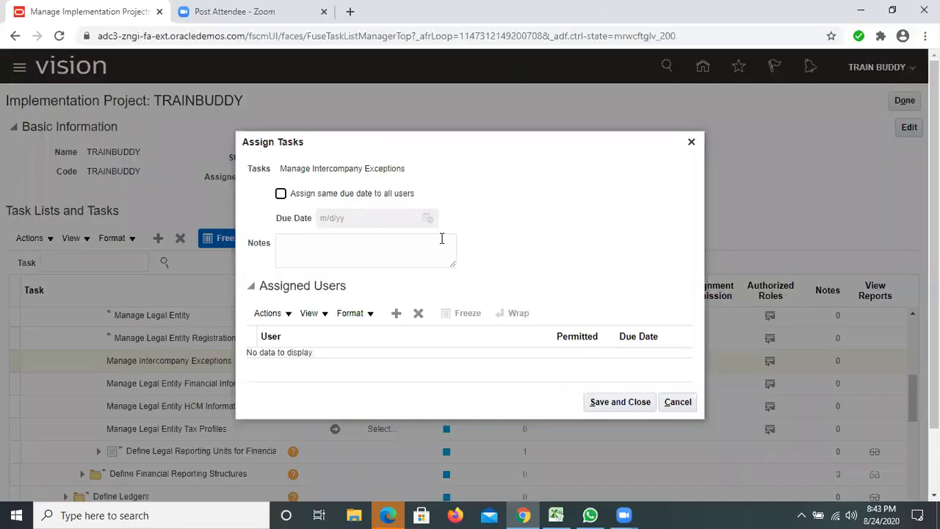
{"action": "left_click", "coordinate": [288, 314]}
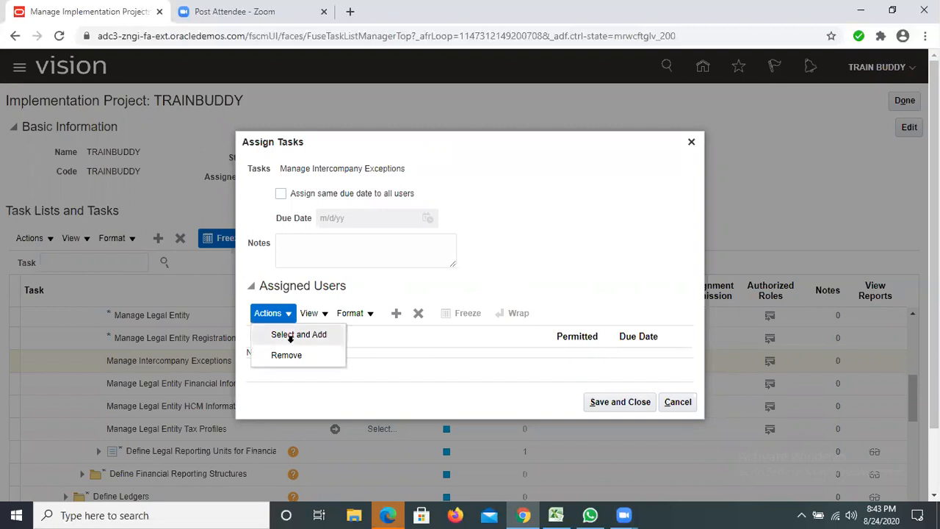
{"action": "left_click", "coordinate": [291, 336]}
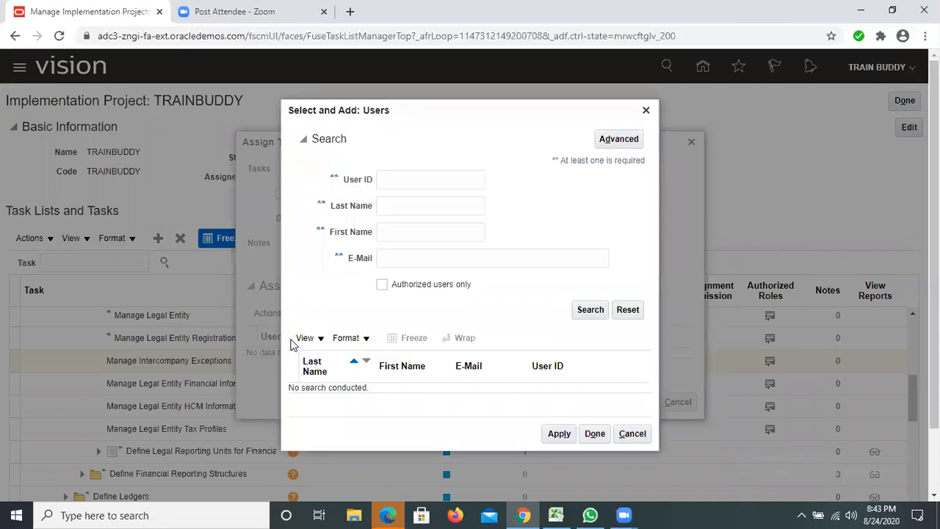
Search by the user's ID with a trailing % wildcard and add the matching user to the task's assigned users
{"action": "left_click", "coordinate": [411, 175]}
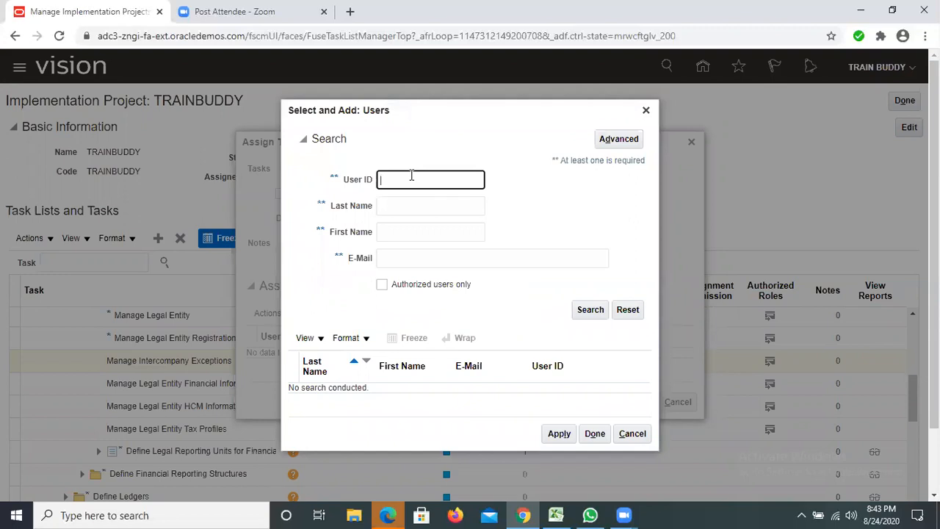
{"action": "type", "text": "BUDDY%"}
{"action": "left_click", "coordinate": [591, 310]}
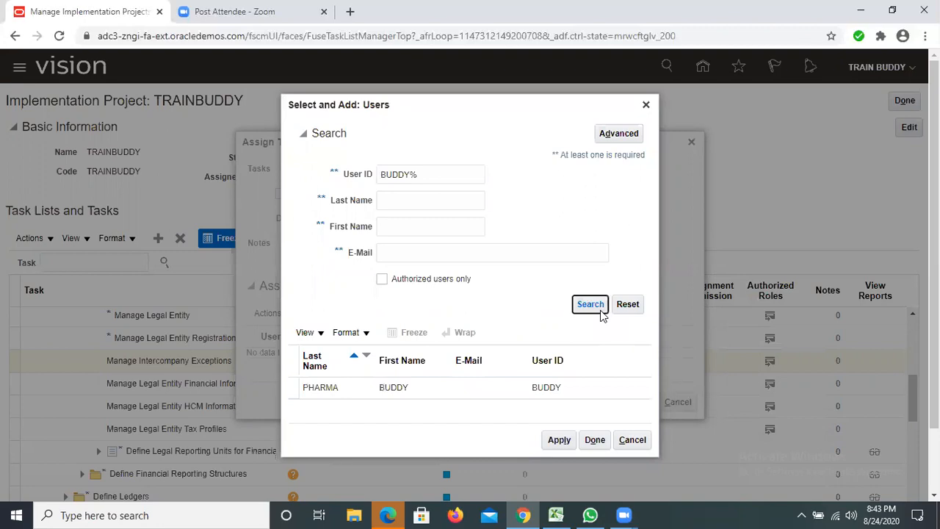
{"action": "left_click", "coordinate": [325, 385]}
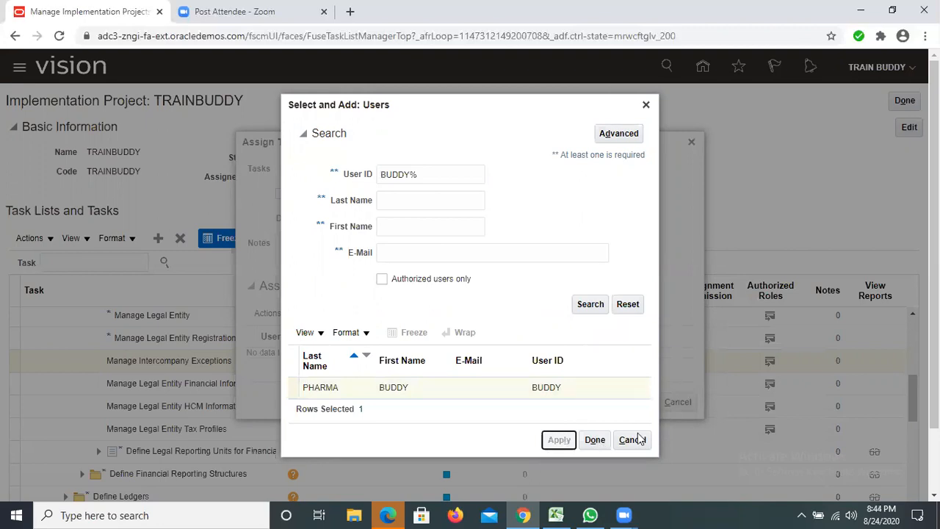
{"action": "left_click", "coordinate": [595, 440]}
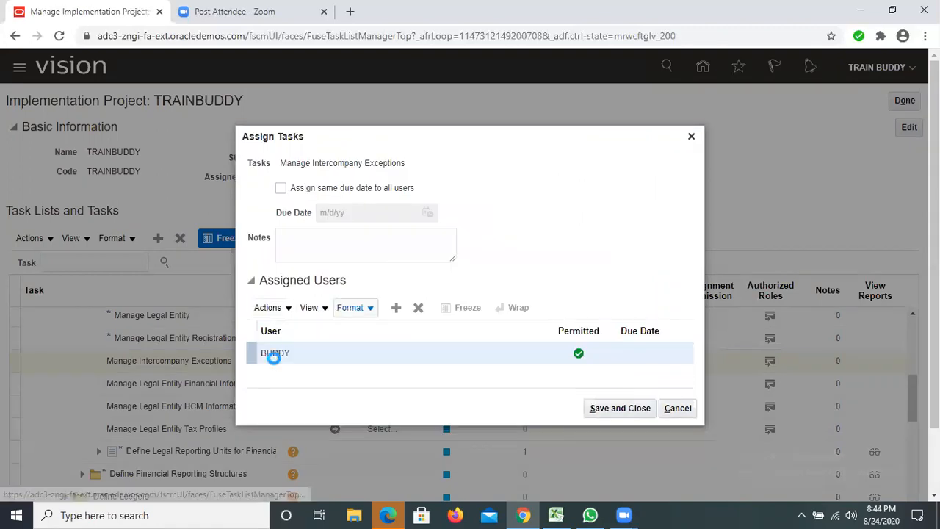
Assign the same due date of 8/29/20 to all users of Manage Intercompany Exceptions, and save and close the assignment
{"action": "left_click", "coordinate": [282, 189]}
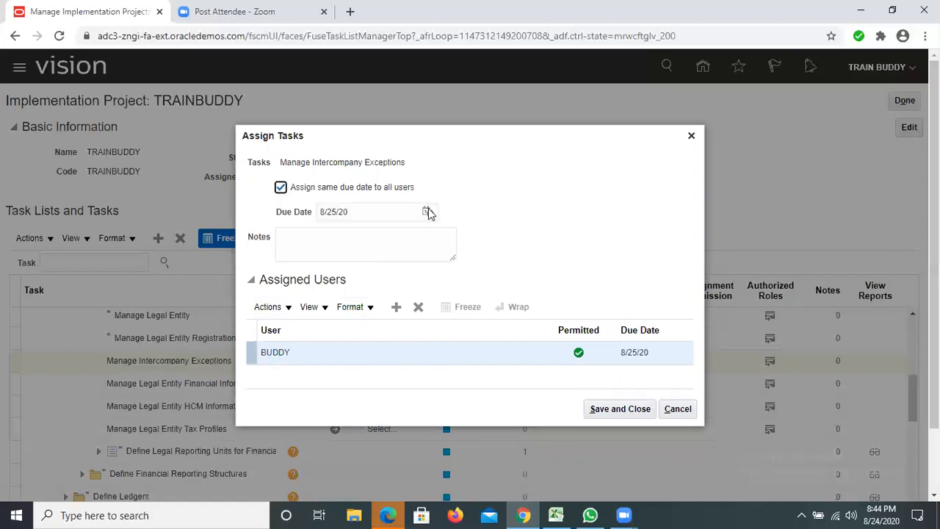
{"action": "left_click", "coordinate": [428, 213]}
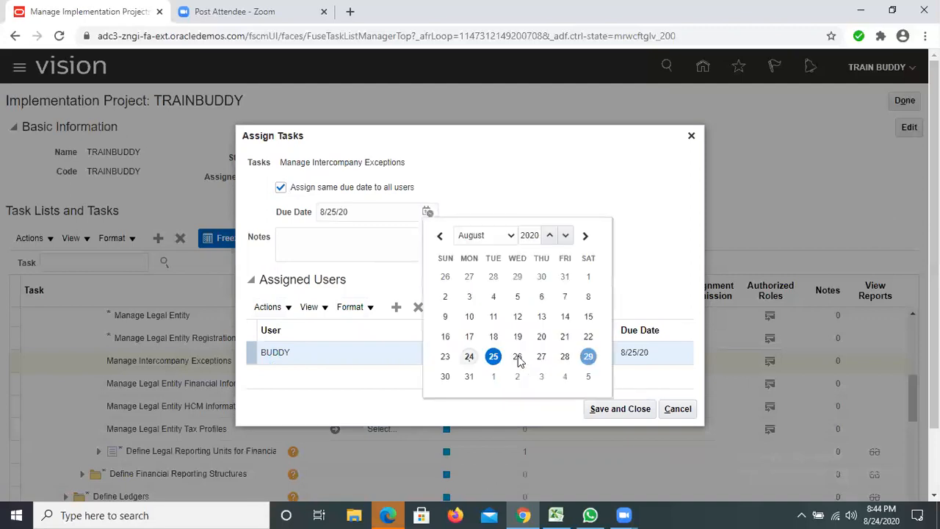
{"action": "left_click", "coordinate": [589, 358]}
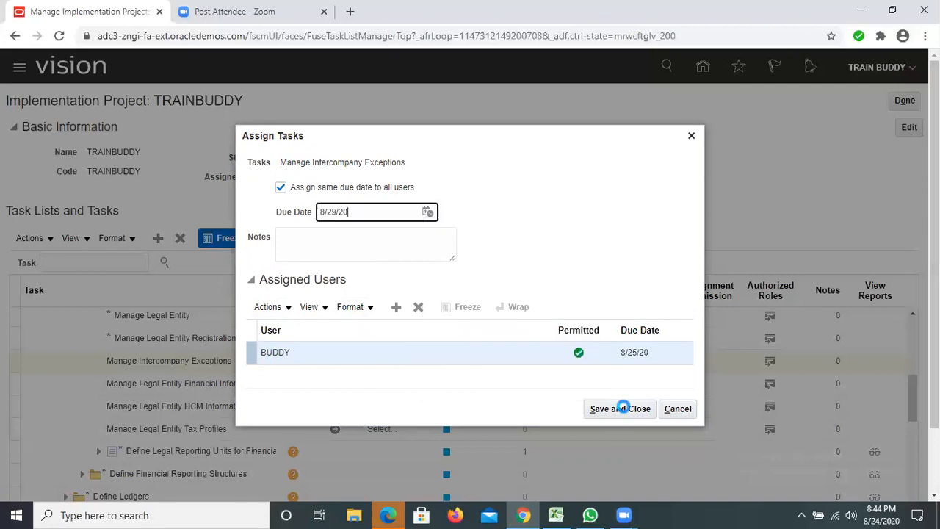
{"action": "left_click", "coordinate": [622, 413]}
{"action": "left_click", "coordinate": [623, 413]}
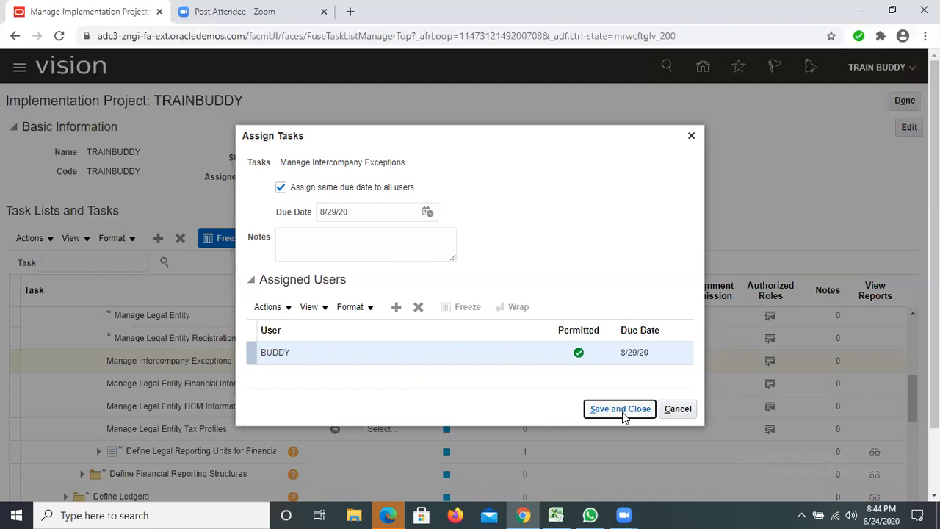
Save the assignment for Manage Intercompany Exceptions and set that task's status to In Progress
{"action": "left_click", "coordinate": [623, 414]}
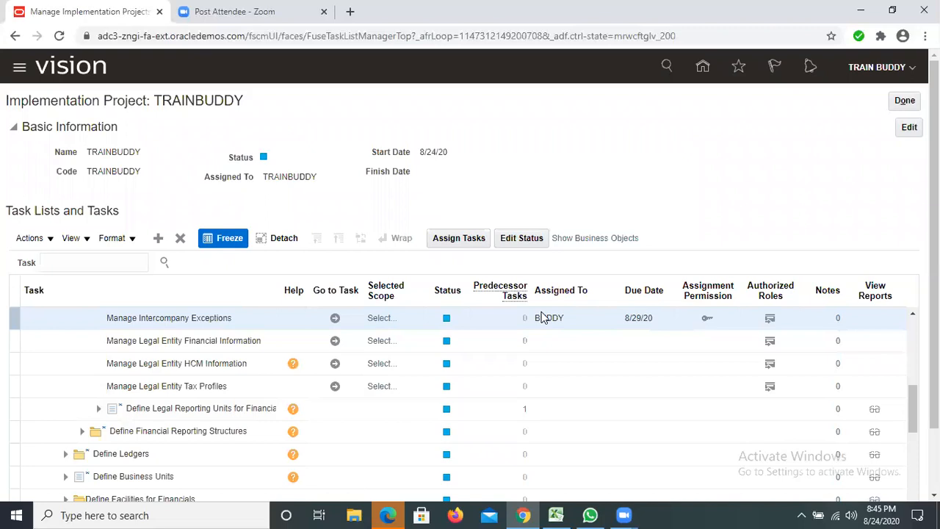
{"action": "left_click", "coordinate": [517, 237]}
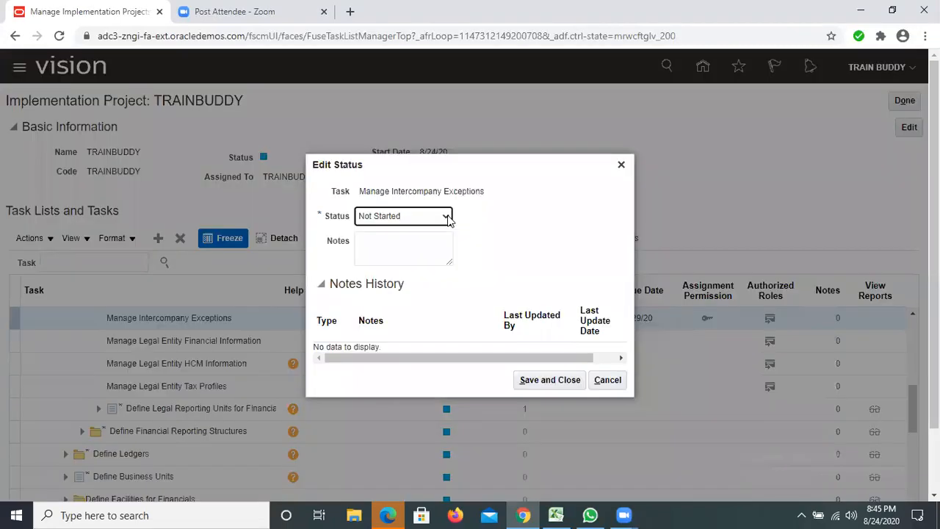
{"action": "left_click", "coordinate": [446, 218]}
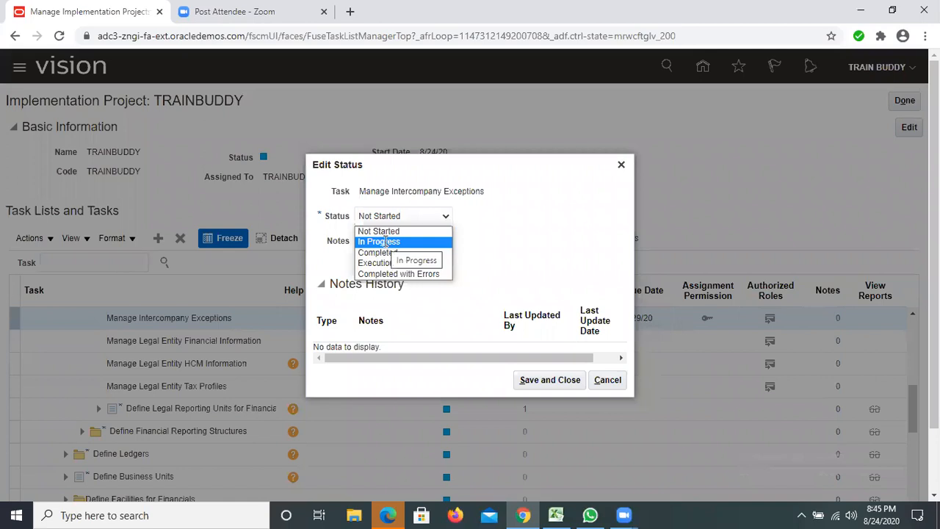
{"action": "left_click", "coordinate": [399, 241]}
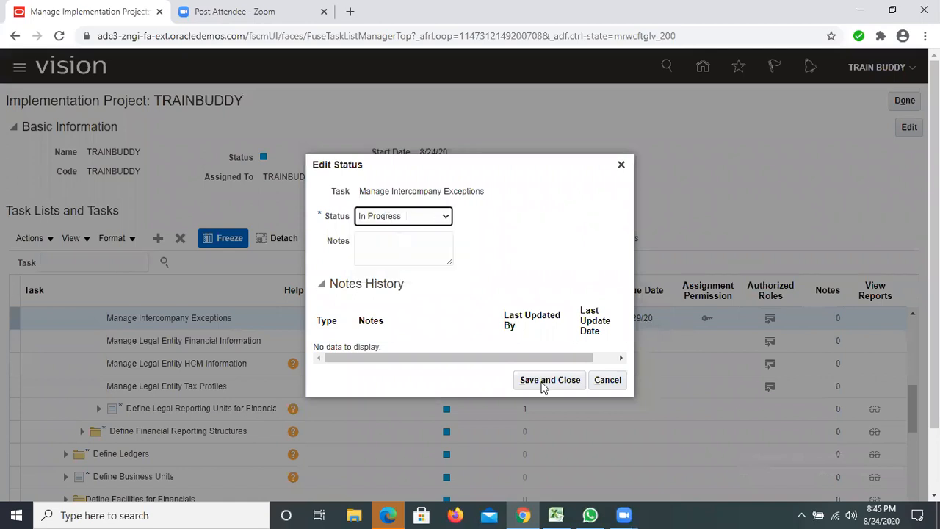
{"action": "left_click", "coordinate": [543, 387]}
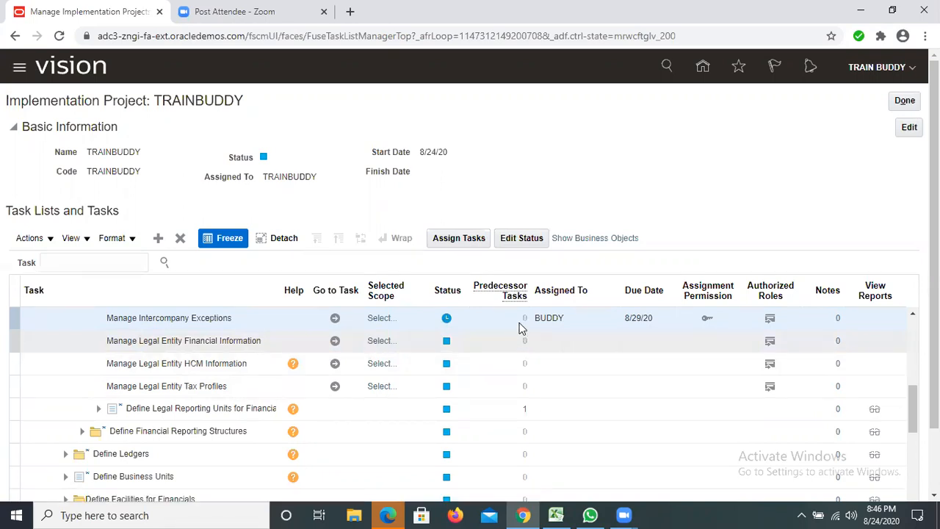
Examine the status and assignment columns for the Financials task lists, from enterprise structures down to the receivables configuration
{"action": "left_click", "coordinate": [535, 379]}
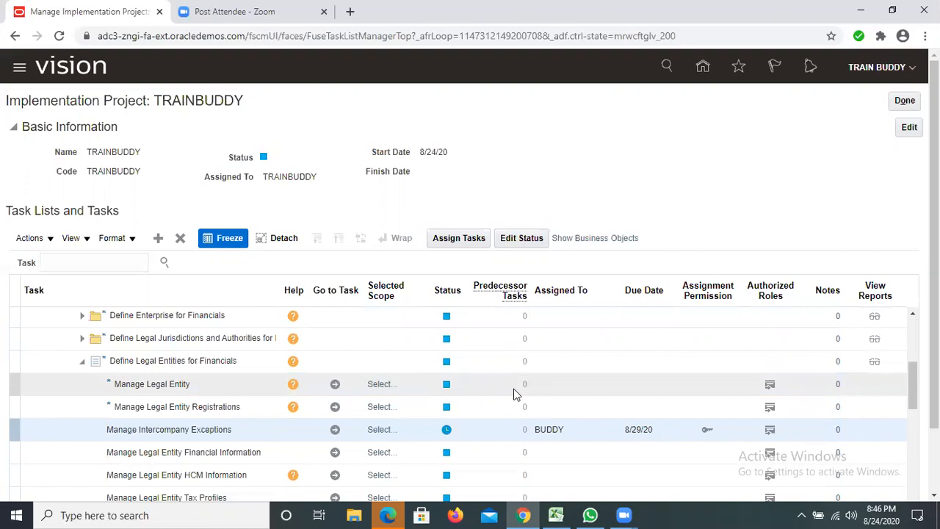
{"action": "scroll", "coordinate": [514, 395], "scroll_direction": "down", "scroll_amount": 1}
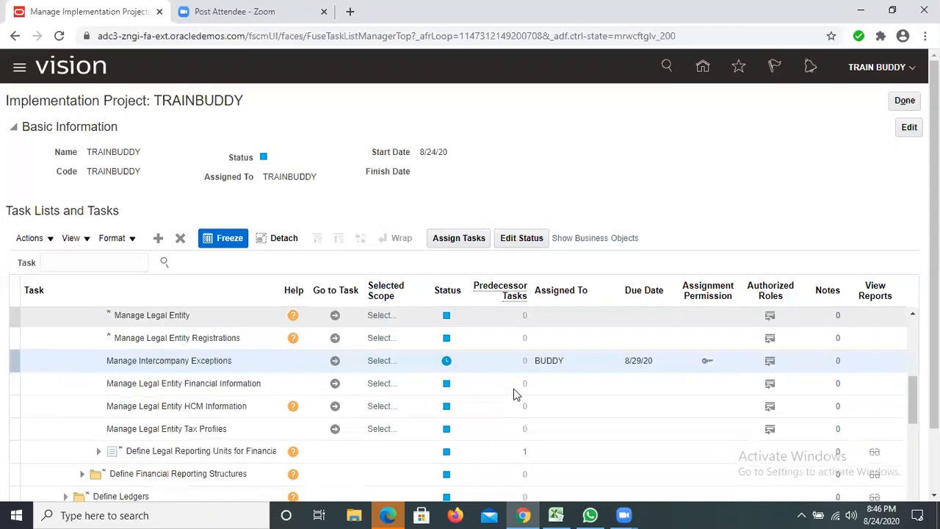
{"action": "scroll", "coordinate": [515, 394], "scroll_direction": "up", "scroll_amount": 3}
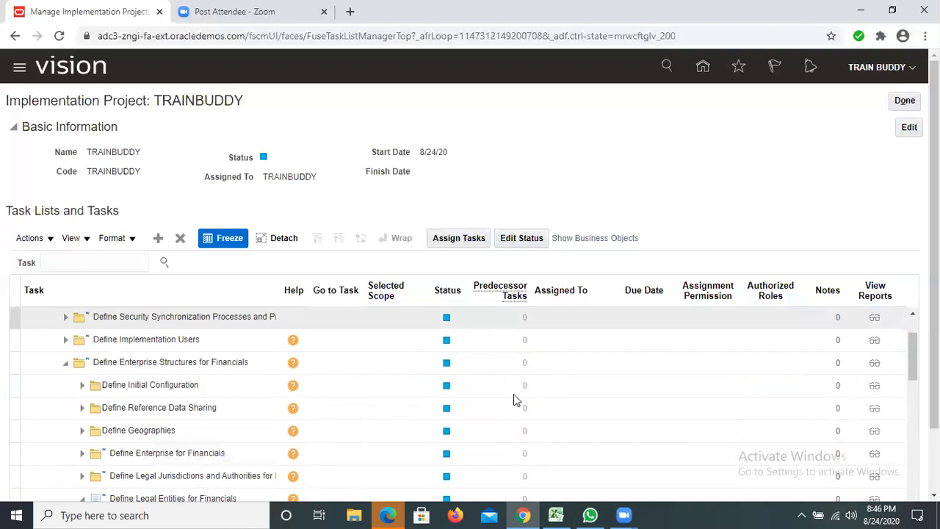
{"action": "scroll", "coordinate": [514, 399], "scroll_direction": "down", "scroll_amount": 3}
{"action": "scroll", "coordinate": [178, 435], "scroll_direction": "down", "scroll_amount": 1}
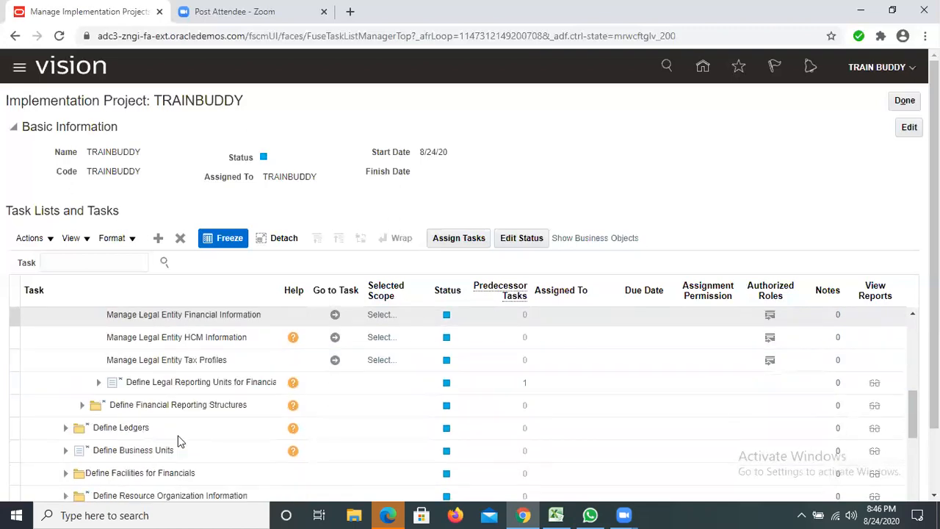
{"action": "scroll", "coordinate": [381, 428], "scroll_direction": "down", "scroll_amount": 2}
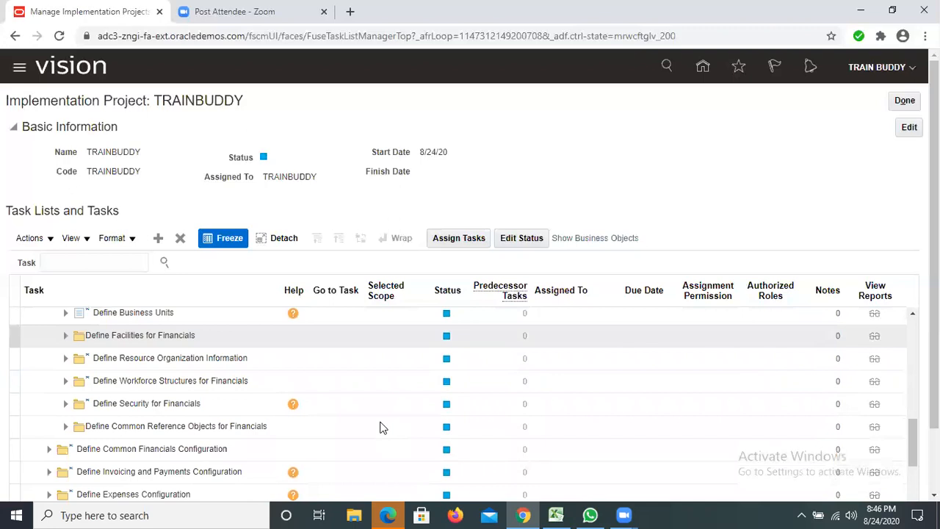
{"action": "scroll", "coordinate": [380, 422], "scroll_direction": "down", "scroll_amount": 1}
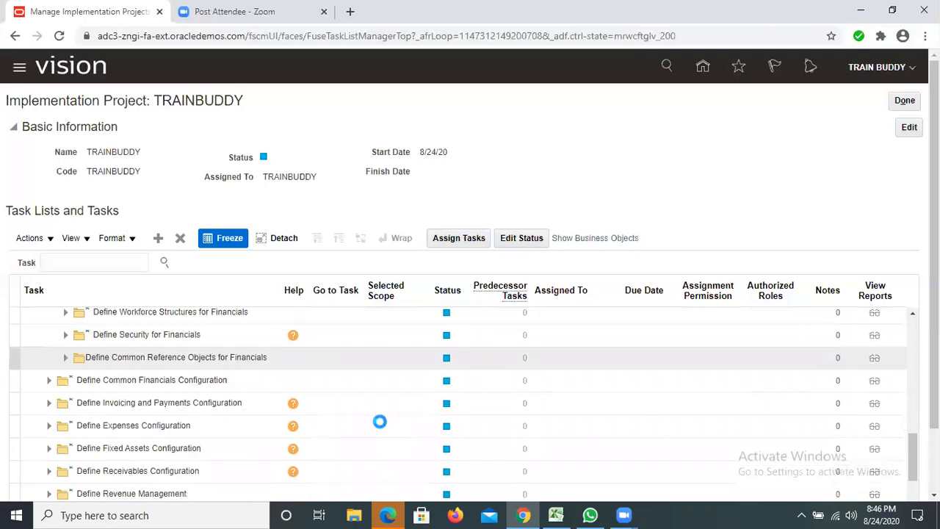
{"action": "scroll", "coordinate": [402, 395], "scroll_direction": "up", "scroll_amount": 7}
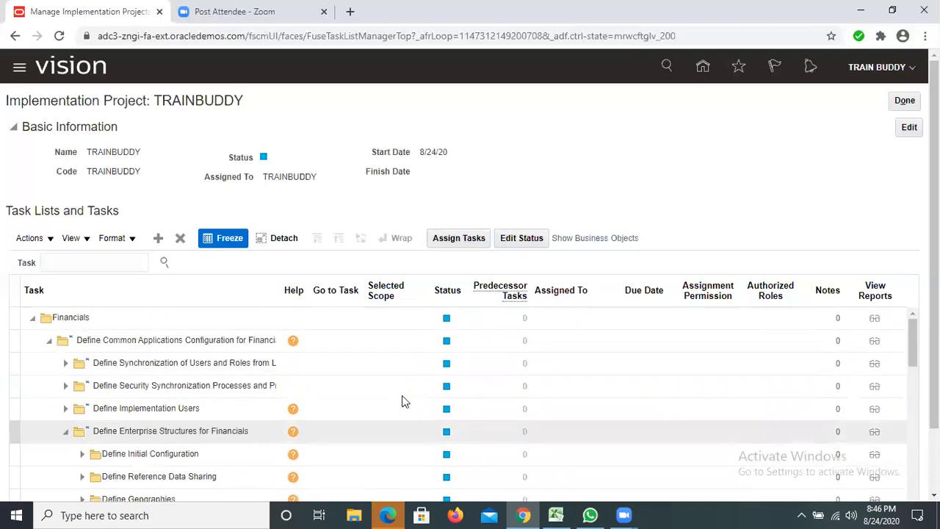
{"action": "left_click", "coordinate": [403, 396]}
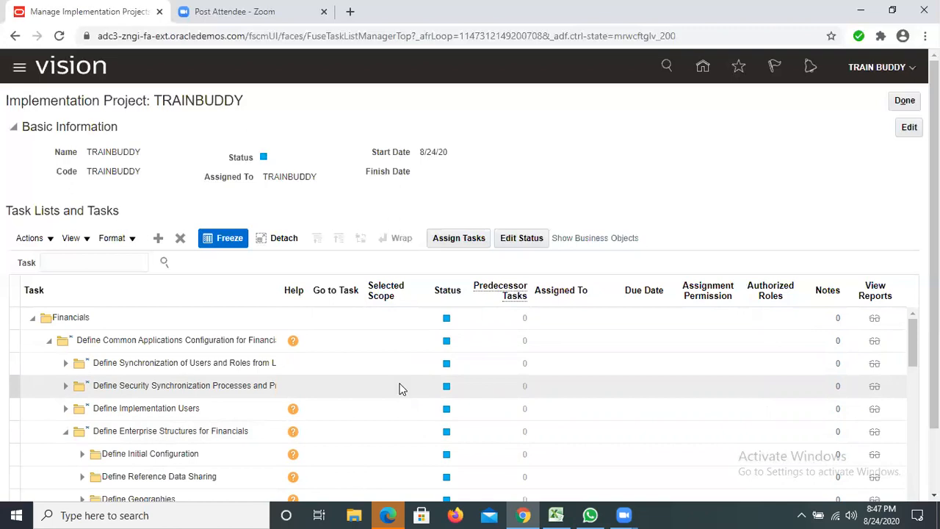
{"action": "left_click", "coordinate": [471, 365]}
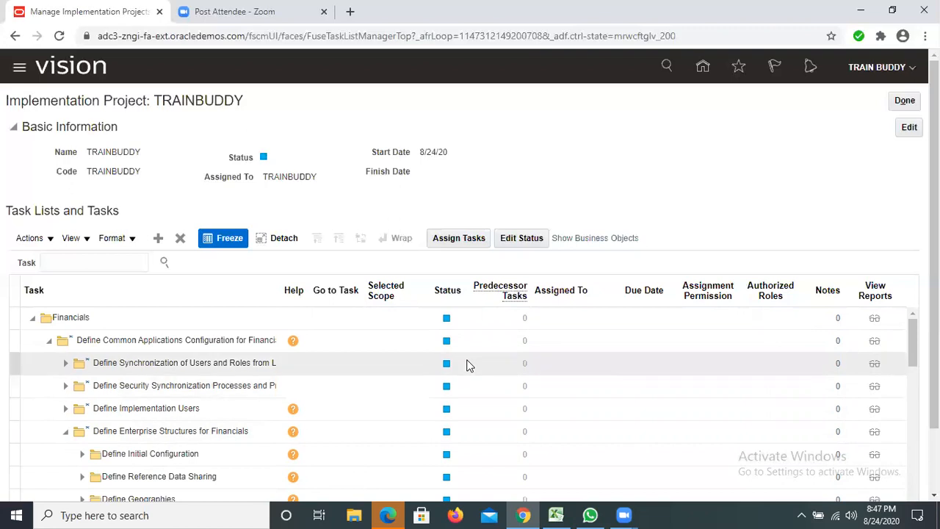
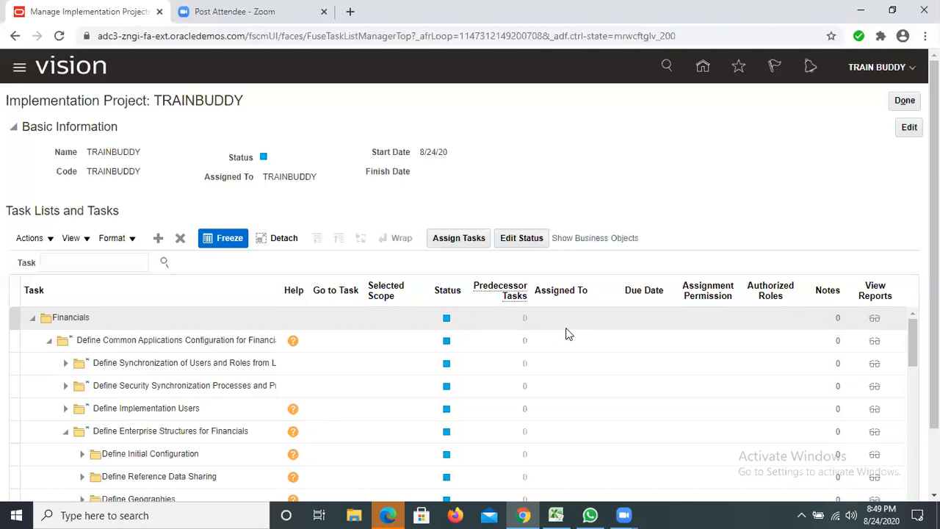
Compare the status of Manage Intercompany Exceptions with the remaining Financials task lists and the overall project status
{"action": "left_click", "coordinate": [556, 365]}
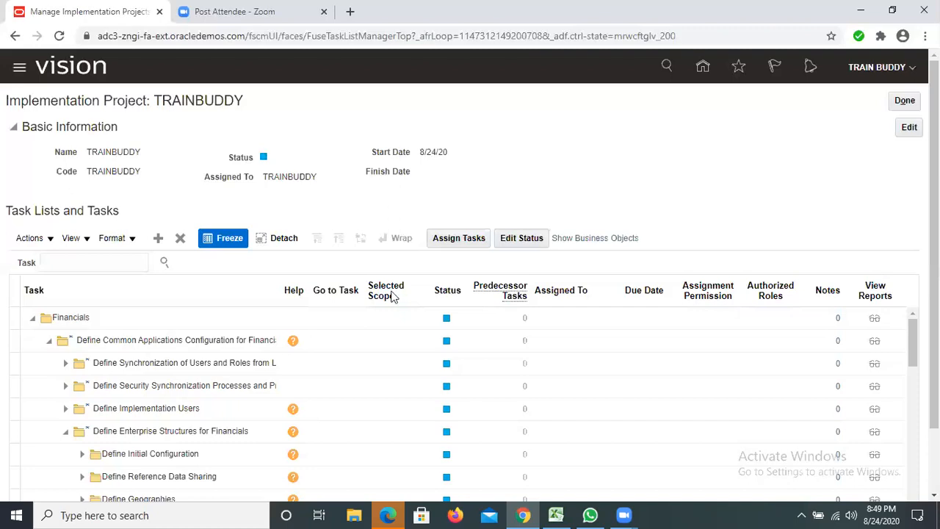
{"action": "scroll", "coordinate": [583, 345], "scroll_direction": "down", "scroll_amount": 2}
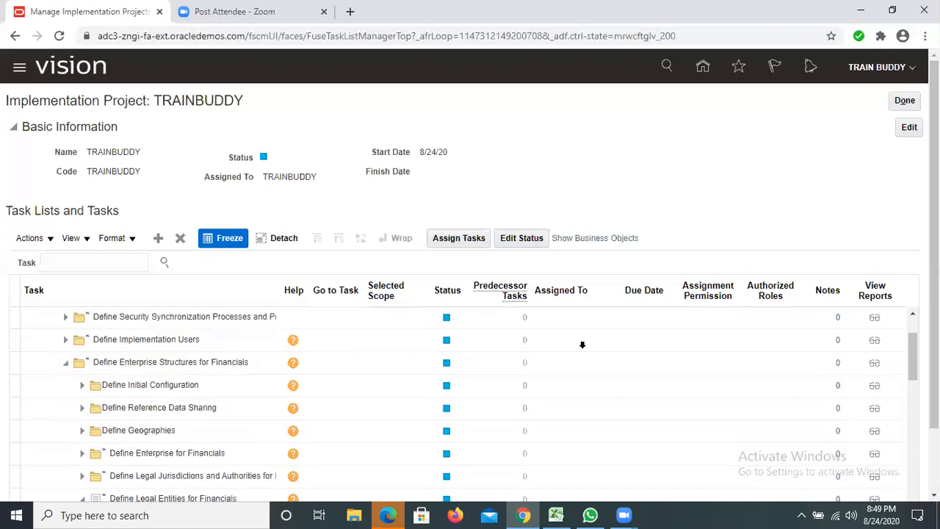
{"action": "scroll", "coordinate": [583, 345], "scroll_direction": "down", "scroll_amount": 3}
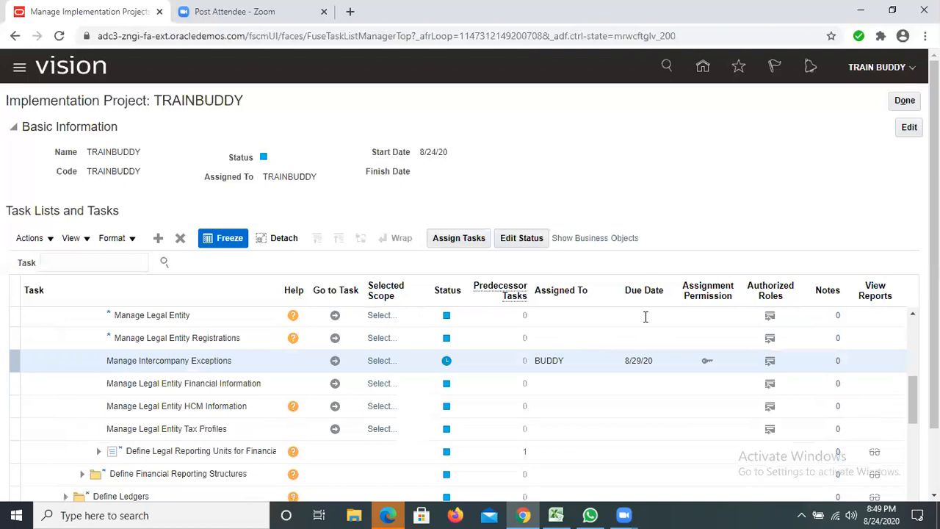
{"action": "scroll", "coordinate": [445, 332], "scroll_direction": "down", "scroll_amount": 3}
{"action": "left_click", "coordinate": [445, 333]}
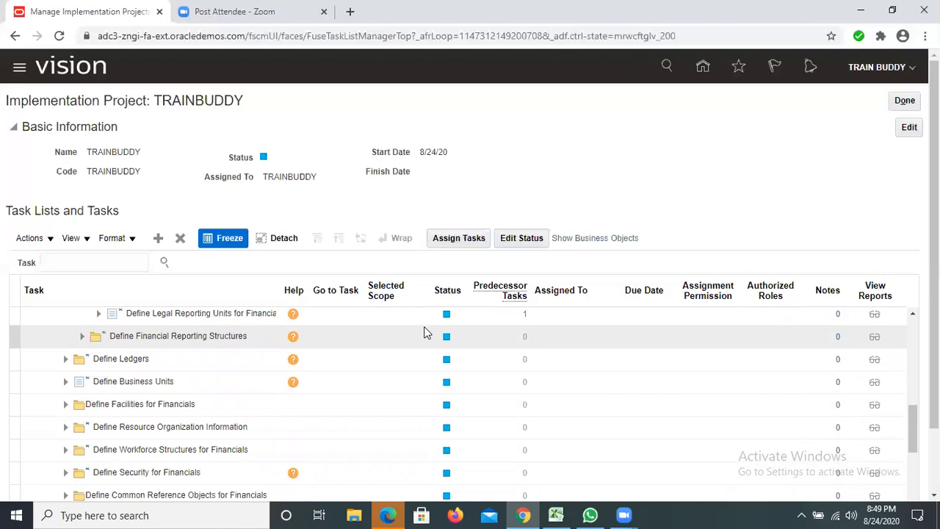
{"action": "left_click", "coordinate": [513, 360]}
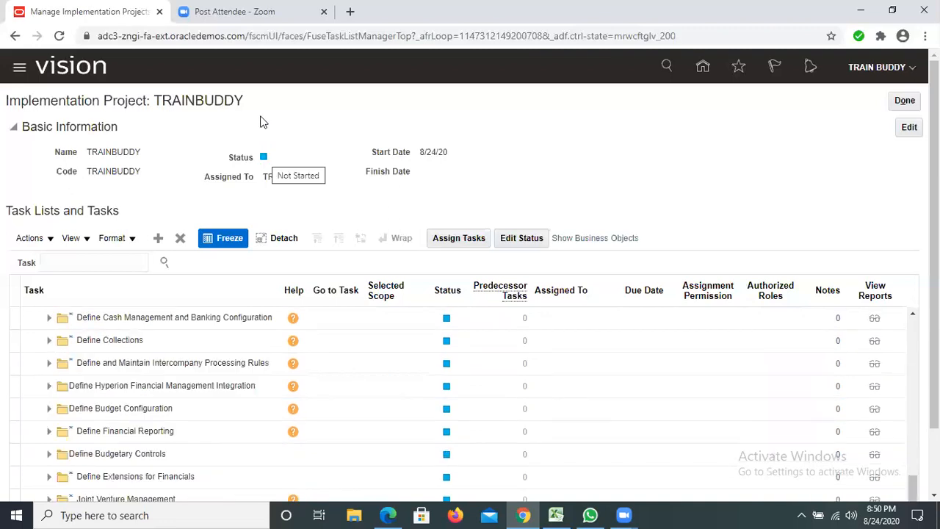
Edit the TRAINBUDDY project's basic information to set its status to In Progress, and save and close it
{"action": "scroll", "coordinate": [264, 122], "scroll_direction": "down", "scroll_amount": 2}
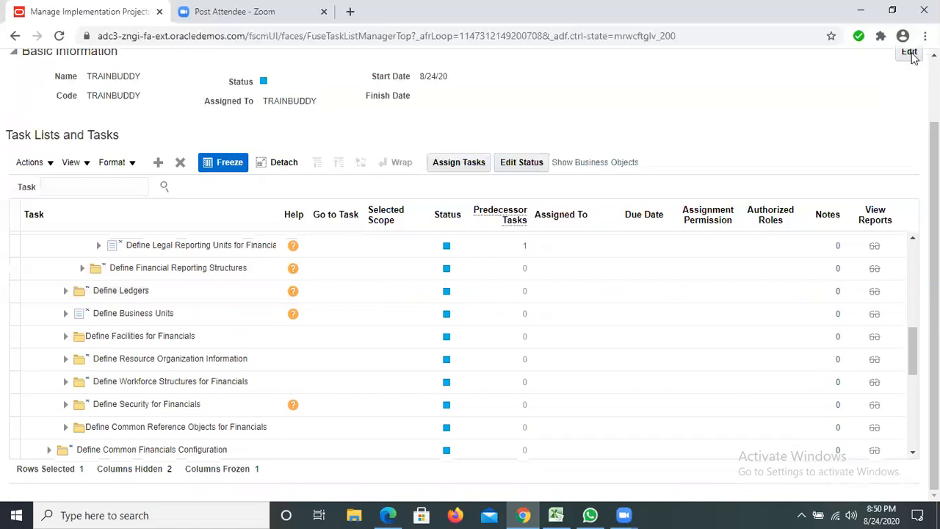
{"action": "scroll", "coordinate": [910, 129], "scroll_direction": "up", "scroll_amount": 2}
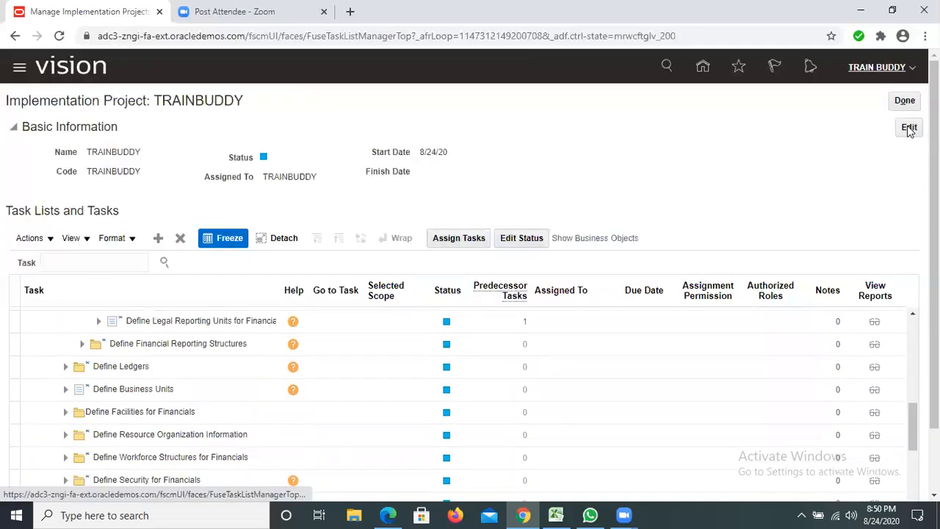
{"action": "left_click", "coordinate": [909, 128]}
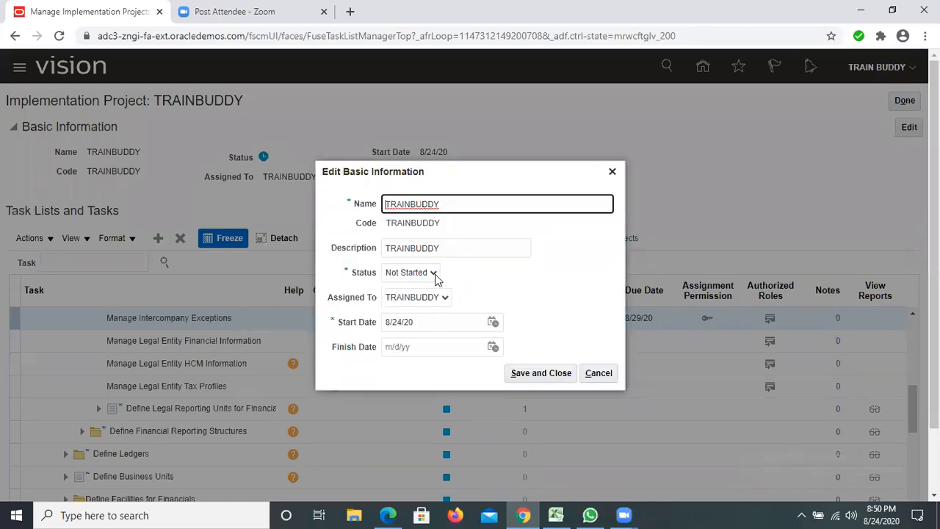
{"action": "left_click", "coordinate": [424, 273]}
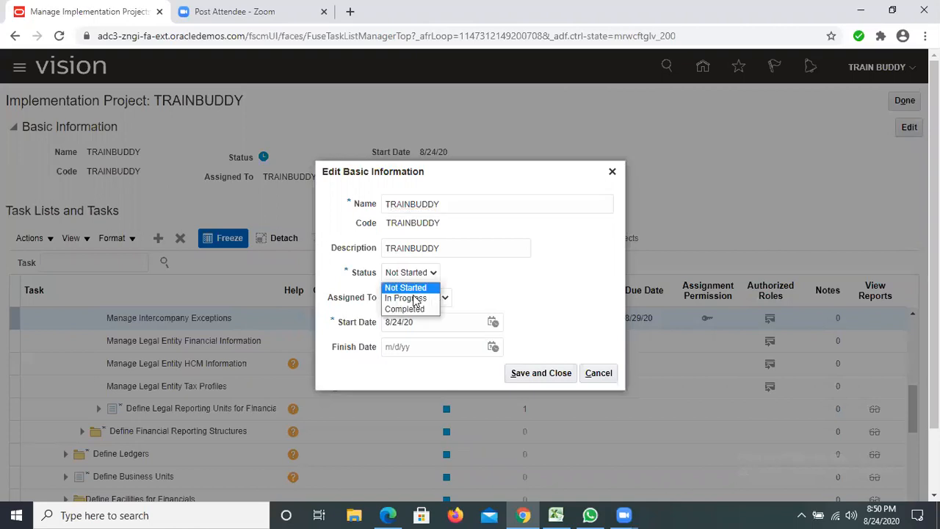
{"action": "left_click", "coordinate": [417, 300]}
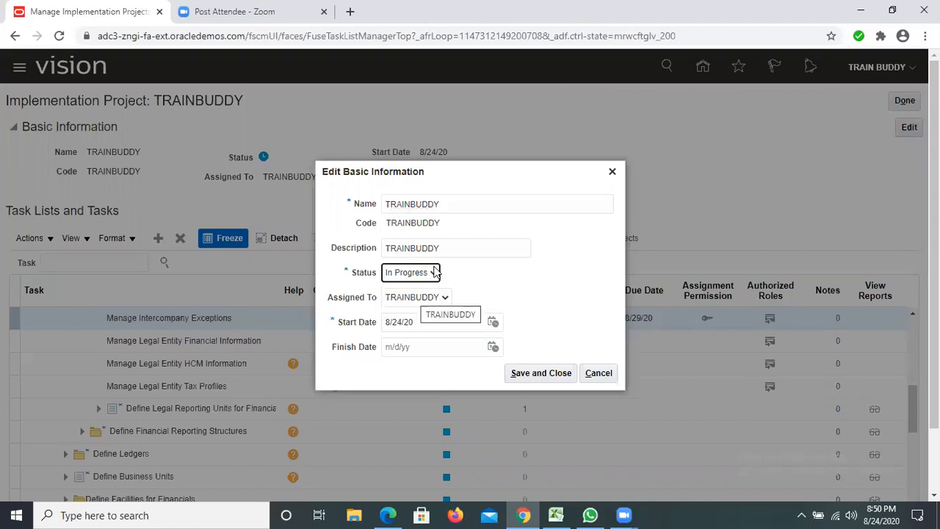
{"action": "left_click", "coordinate": [435, 269]}
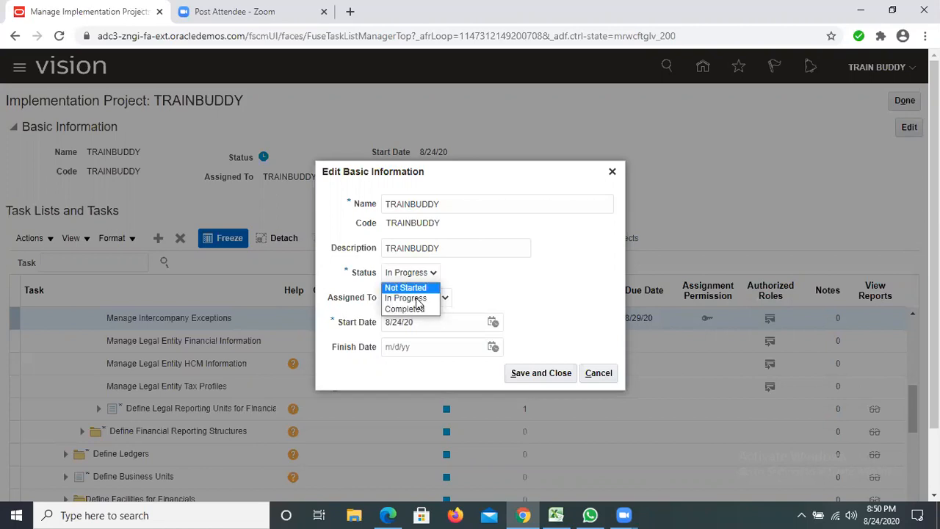
{"action": "left_click", "coordinate": [544, 376]}
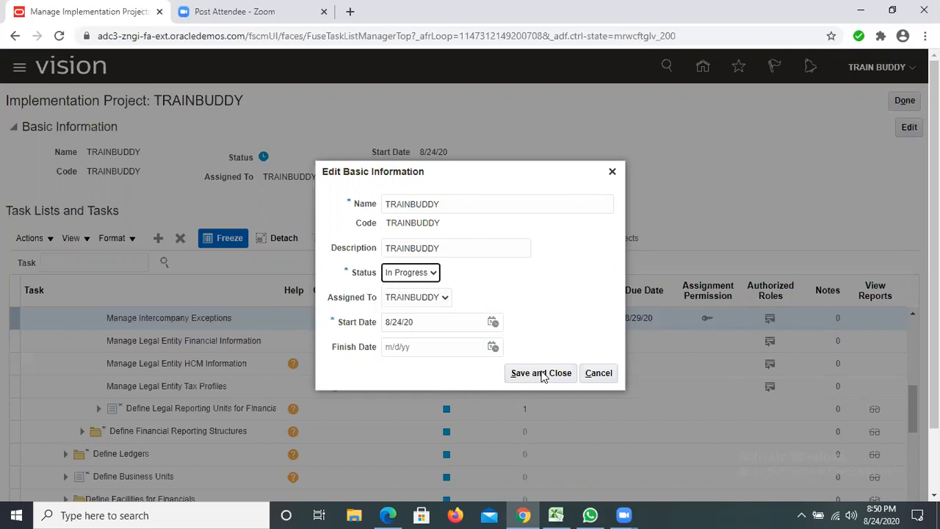
{"action": "left_click", "coordinate": [543, 374]}
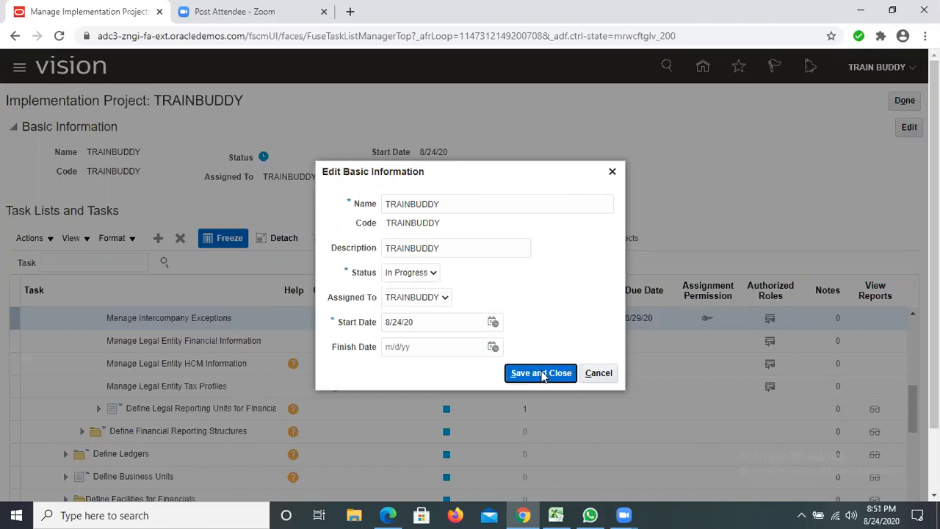
{"action": "left_click", "coordinate": [543, 374]}
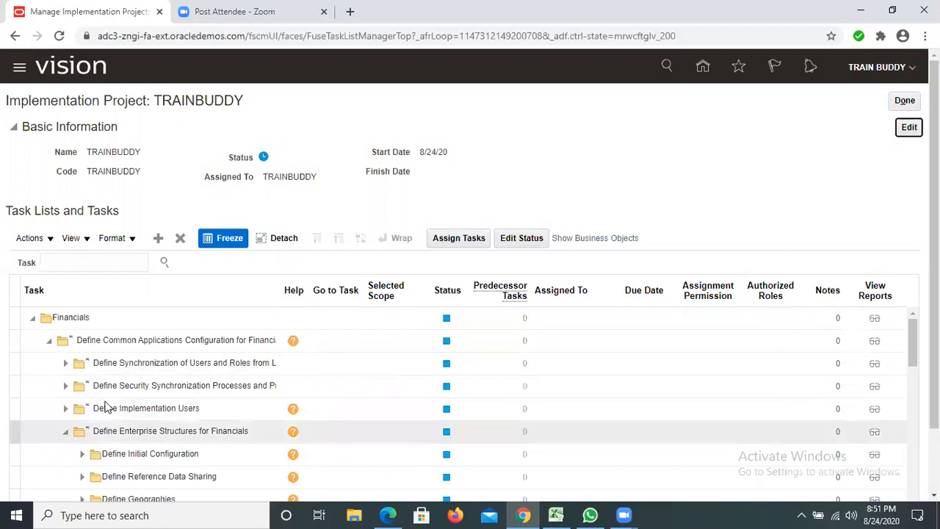
Examine the tasks under Define Legal Entities for Financials and the task lists from Define Ledgers to Define Expenses Configuration
{"action": "scroll", "coordinate": [85, 380], "scroll_direction": "down", "scroll_amount": 3}
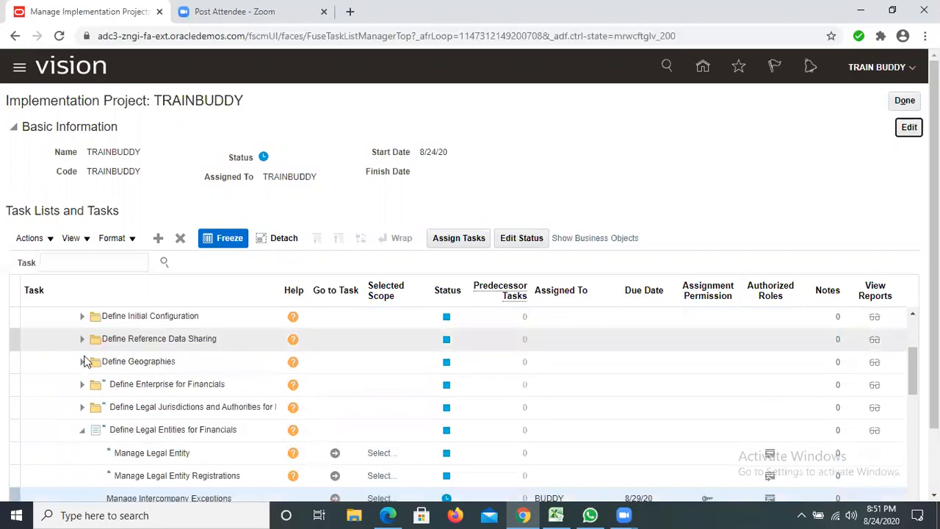
{"action": "scroll", "coordinate": [163, 418], "scroll_direction": "down", "scroll_amount": 1}
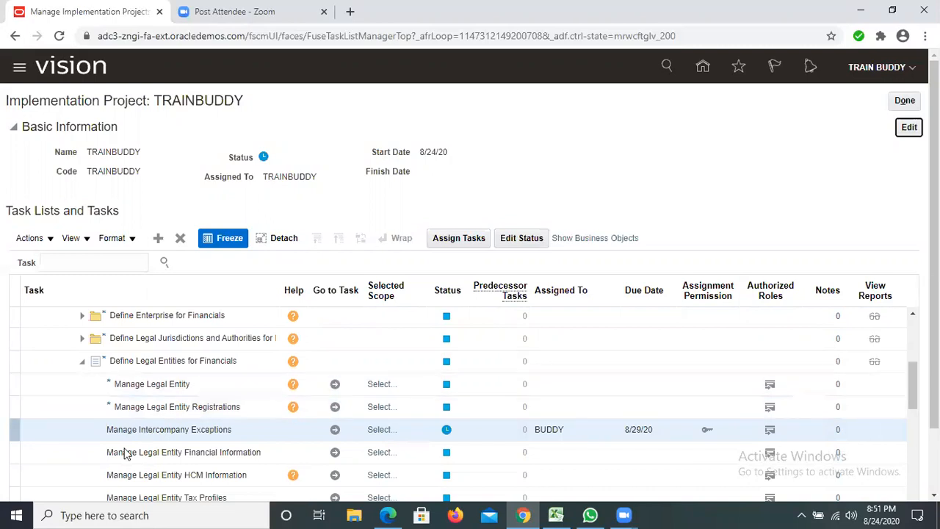
{"action": "scroll", "coordinate": [183, 429], "scroll_direction": "down", "scroll_amount": 5}
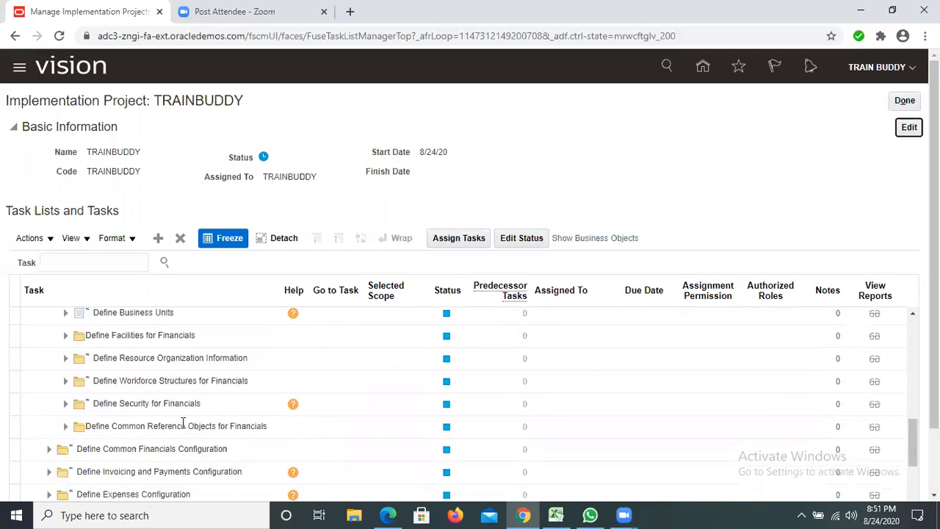
{"action": "scroll", "coordinate": [183, 424], "scroll_direction": "up", "scroll_amount": 3}
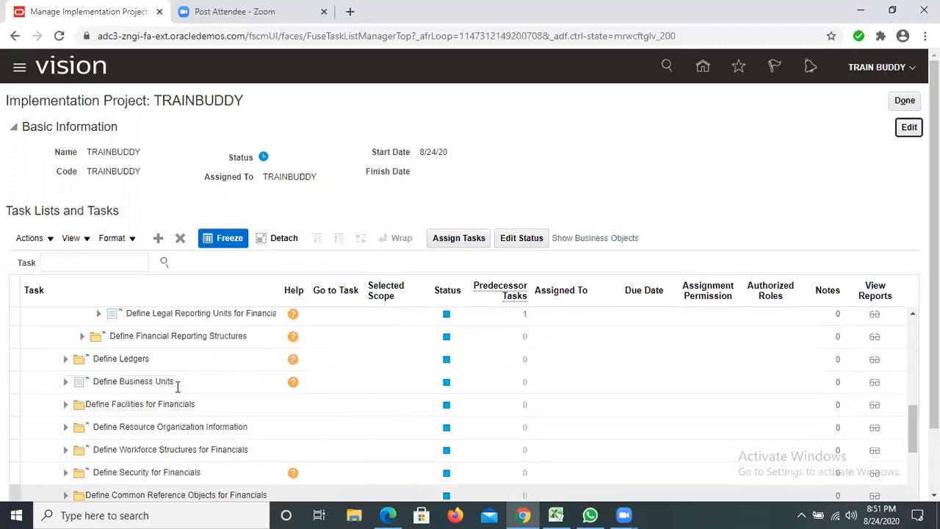
{"action": "scroll", "coordinate": [177, 388], "scroll_direction": "up", "scroll_amount": 10}
{"action": "scroll", "coordinate": [177, 388], "scroll_direction": "down", "scroll_amount": 7}
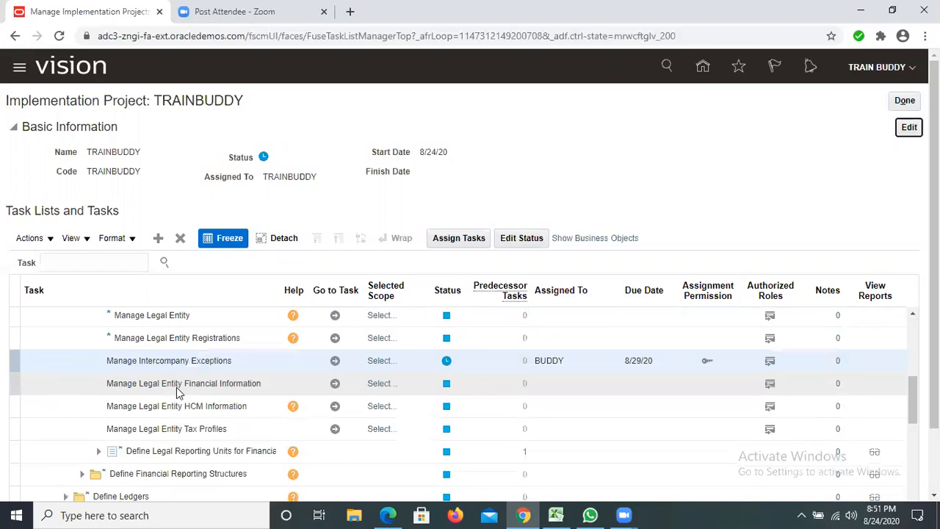
{"action": "scroll", "coordinate": [177, 389], "scroll_direction": "down", "scroll_amount": 5}
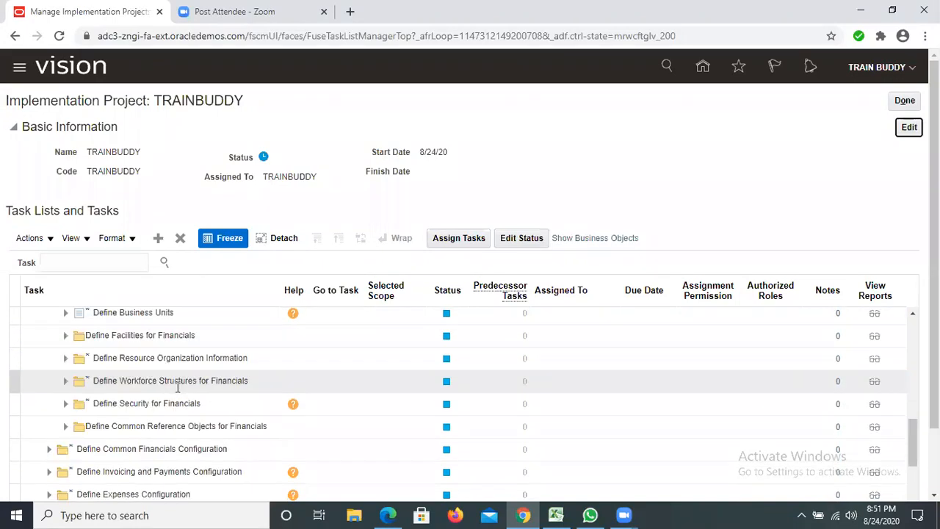
Expand the Define Financial Reporting Structures task list and examine the task lists under it
{"action": "scroll", "coordinate": [189, 391], "scroll_direction": "up", "scroll_amount": 5}
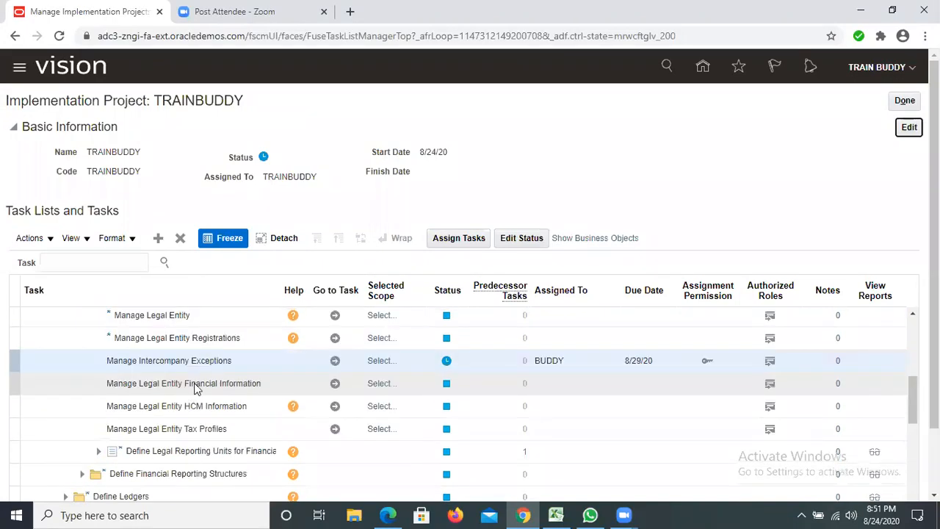
{"action": "scroll", "coordinate": [115, 380], "scroll_direction": "down", "scroll_amount": 5}
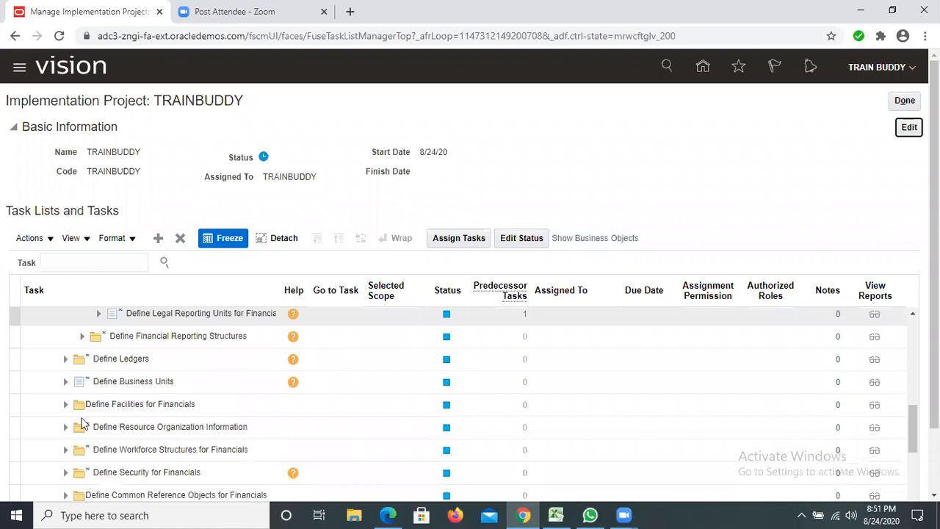
{"action": "left_click", "coordinate": [83, 338]}
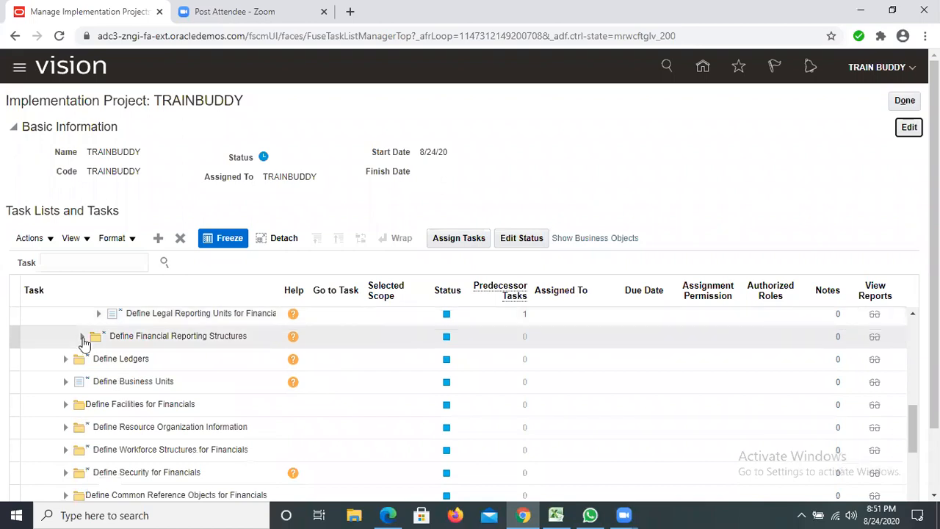
{"action": "left_click", "coordinate": [83, 338]}
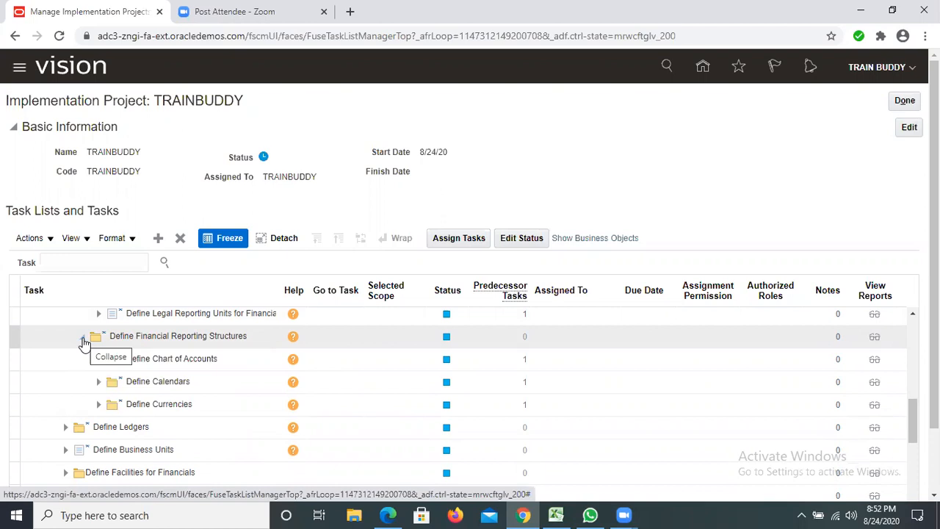
{"action": "left_click", "coordinate": [84, 344]}
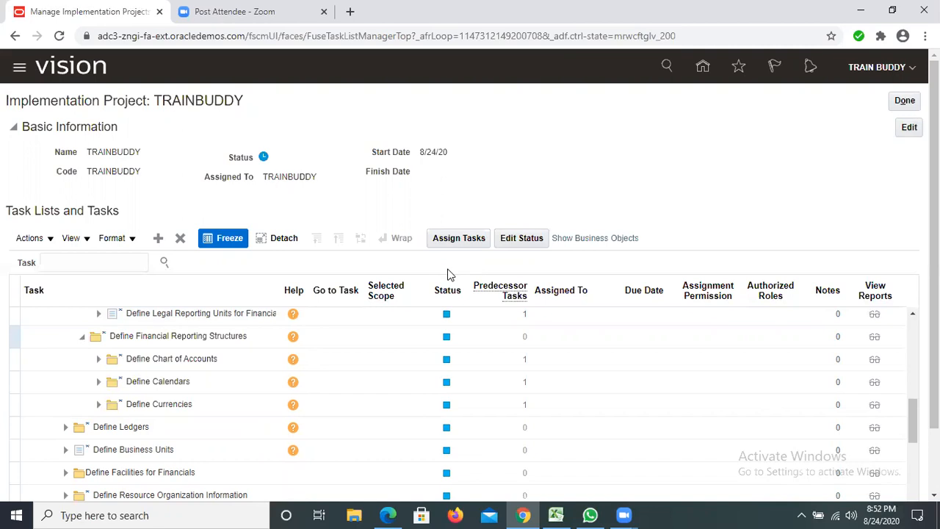
{"action": "left_click", "coordinate": [209, 344]}
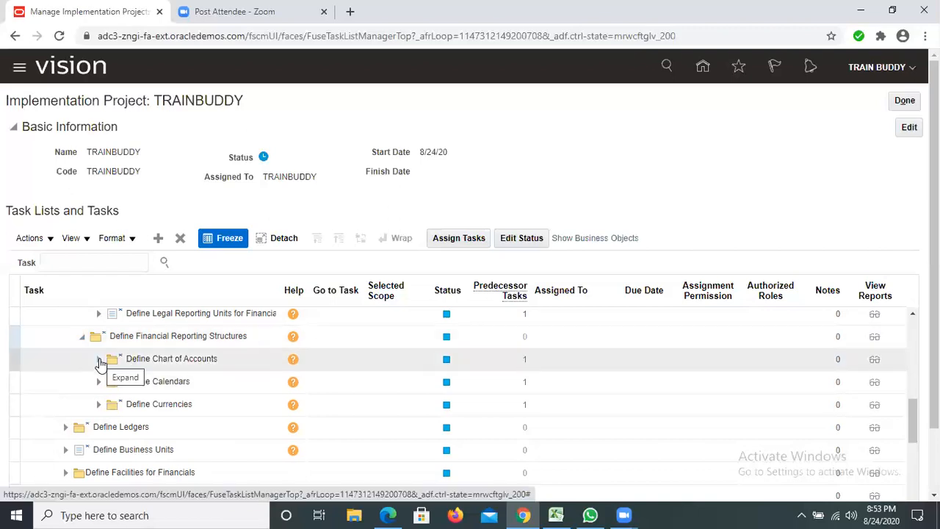
Expand Define Chart of Accounts to examine its tasks, and finish viewing the TRAINBUDDY implementation project
{"action": "left_click", "coordinate": [99, 360]}
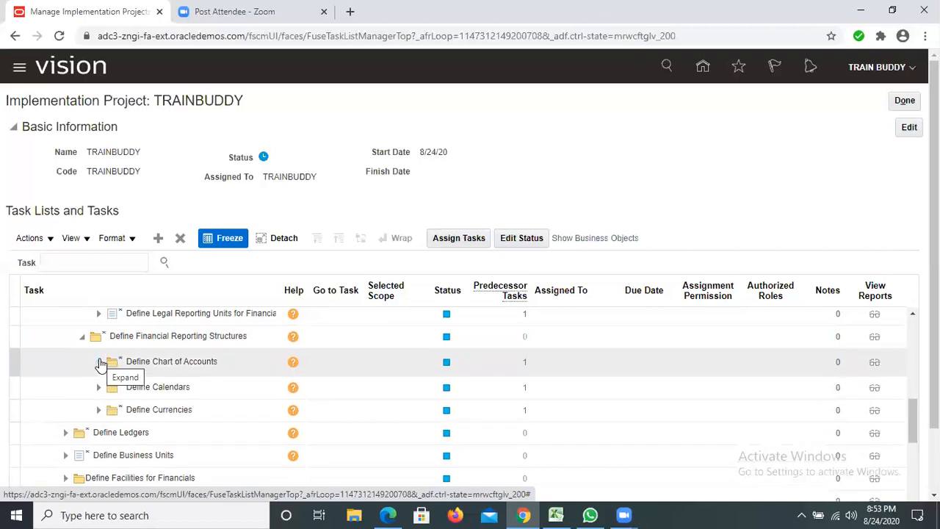
{"action": "left_click", "coordinate": [99, 361]}
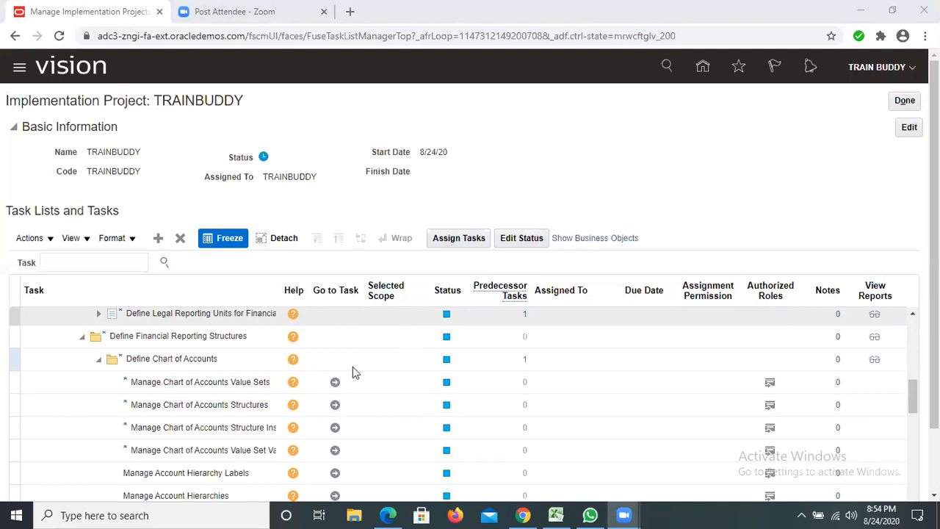
{"action": "left_click", "coordinate": [326, 387]}
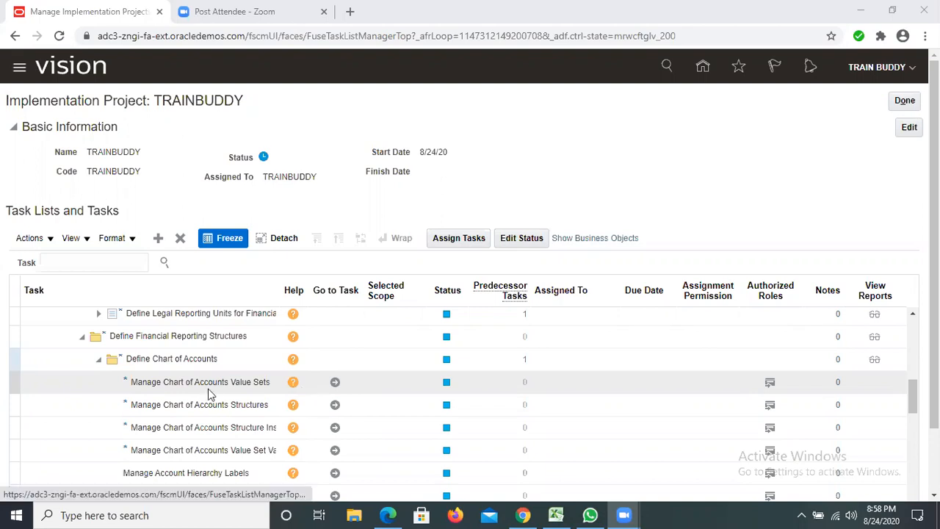
{"action": "left_click", "coordinate": [905, 102]}
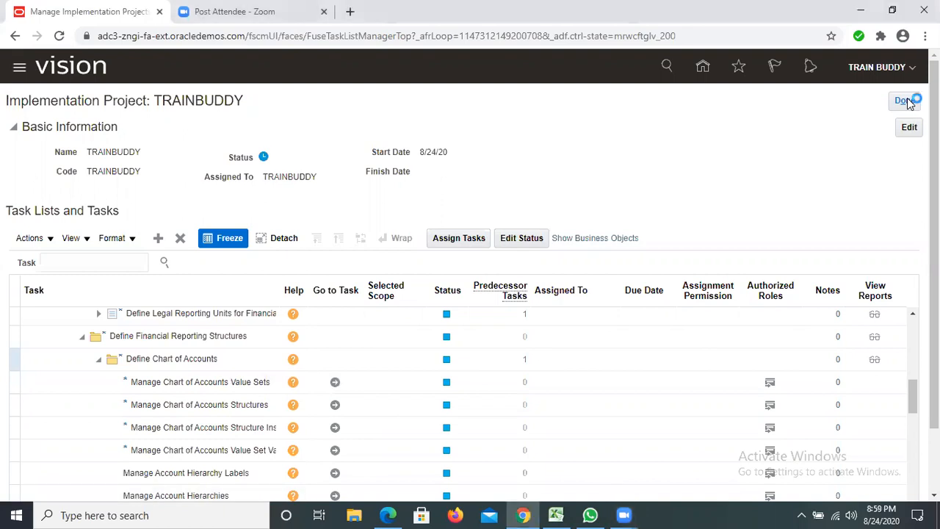